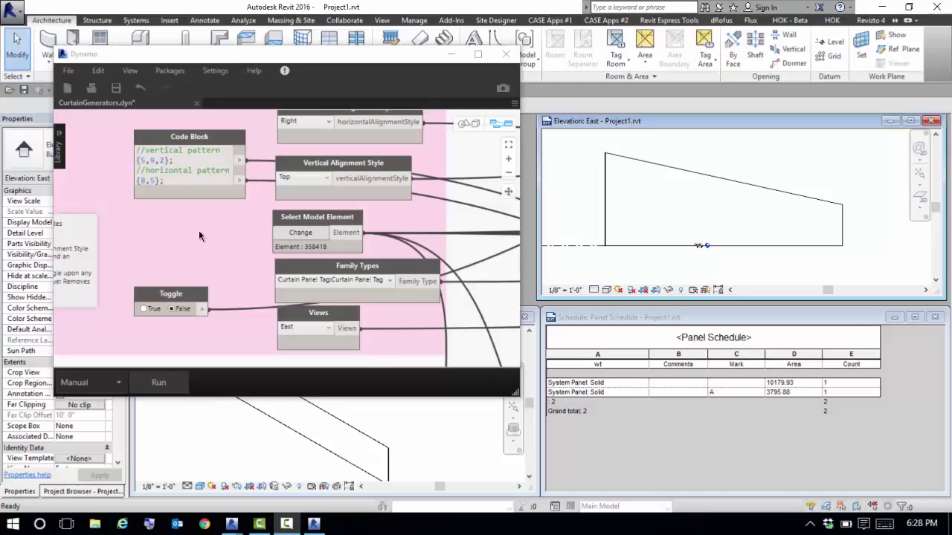
- Examine the vertical and horizontal pattern lists in the Code Block and the Toggle among the graph's user inputs
{"action": "left_click", "coordinate": [223, 244]}
{"action": "scroll", "coordinate": [249, 253], "scroll_direction": "up", "scroll_amount": 4}
{"action": "scroll", "coordinate": [269, 330], "scroll_direction": "up", "scroll_amount": 1}
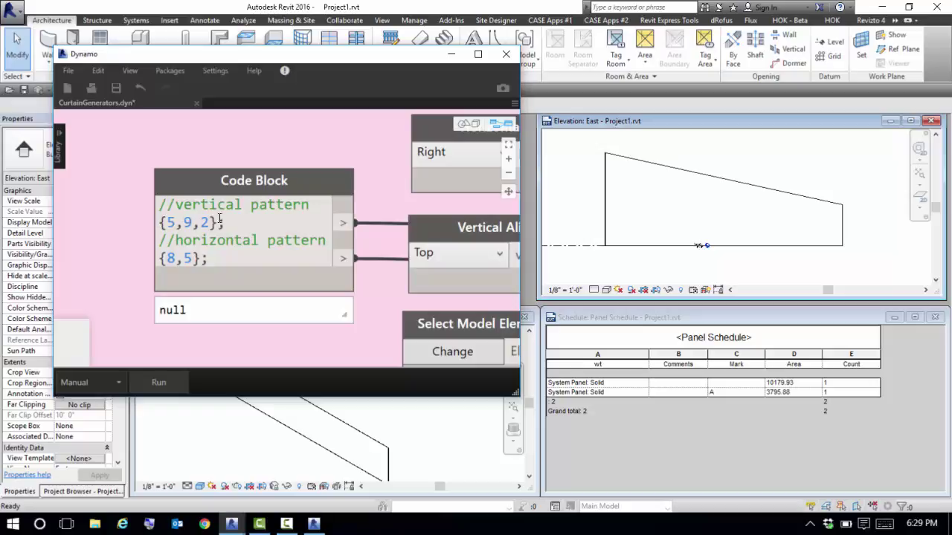
{"action": "left_click_drag", "start_coordinate": [210, 223], "coordinate": [169, 223]}
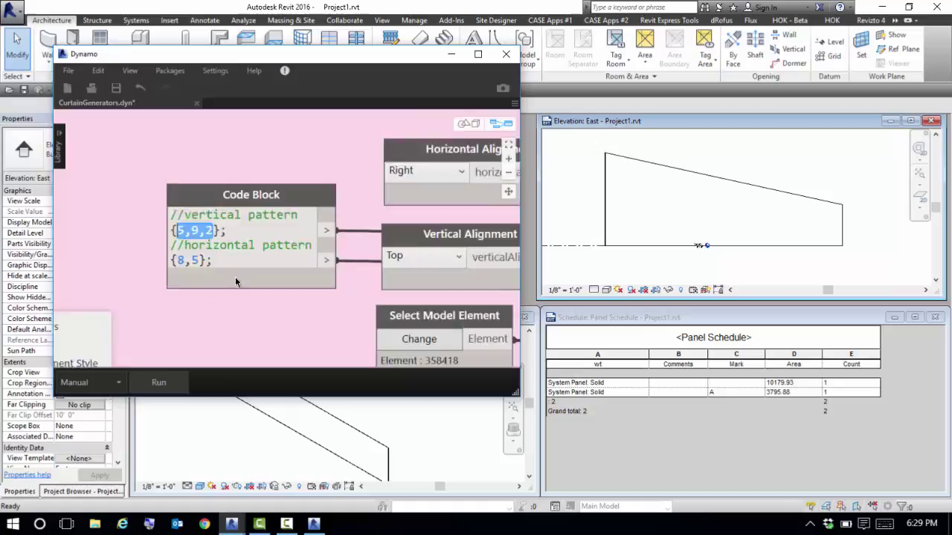
{"action": "scroll", "coordinate": [235, 276], "scroll_direction": "down", "scroll_amount": 5}
{"action": "scroll", "coordinate": [258, 298], "scroll_direction": "up", "scroll_amount": 3}
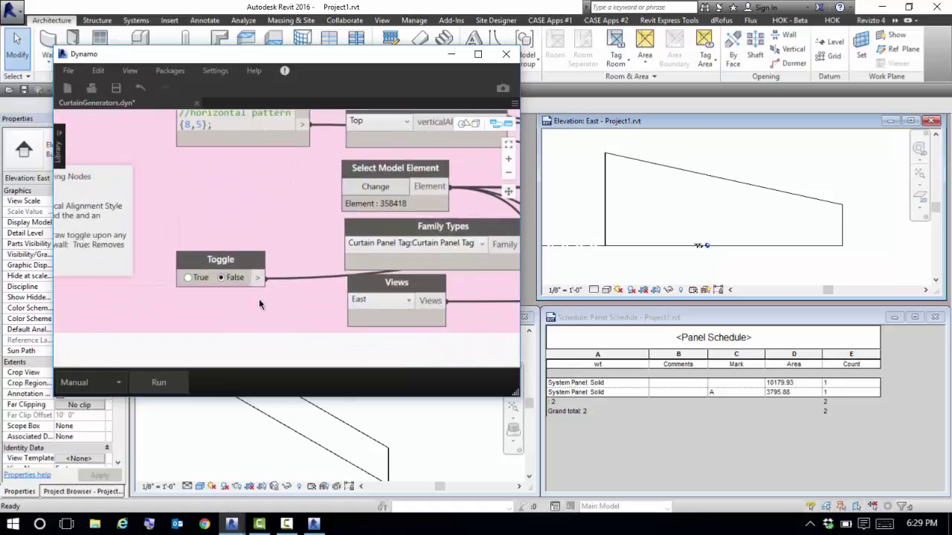
{"action": "scroll", "coordinate": [223, 335], "scroll_direction": "up", "scroll_amount": 2}
{"action": "middle_click_drag", "start_coordinate": [214, 344], "coordinate": [158, 341]}
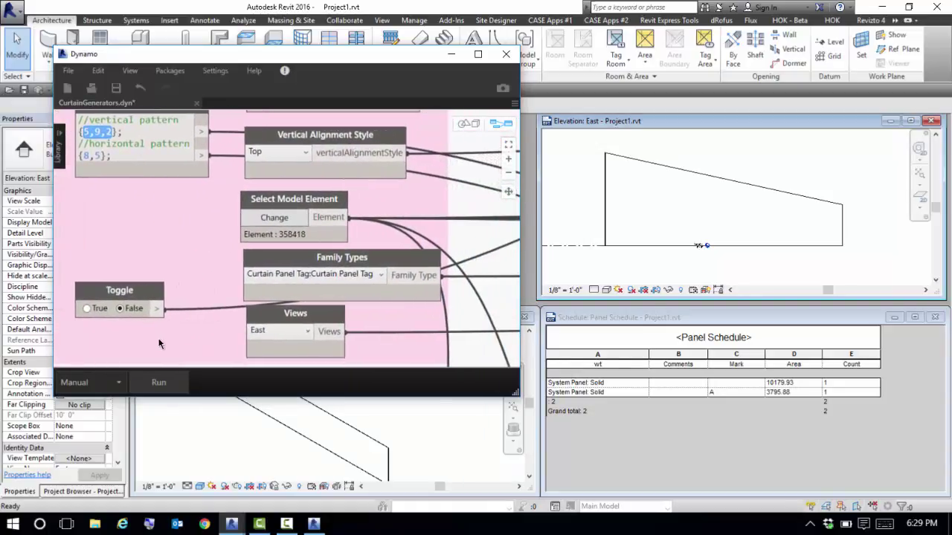
- Review the Views, Horizontal Alignment Style and Vertical Alignment Style input nodes of the curtain generator graph
{"action": "left_click", "coordinate": [322, 334]}
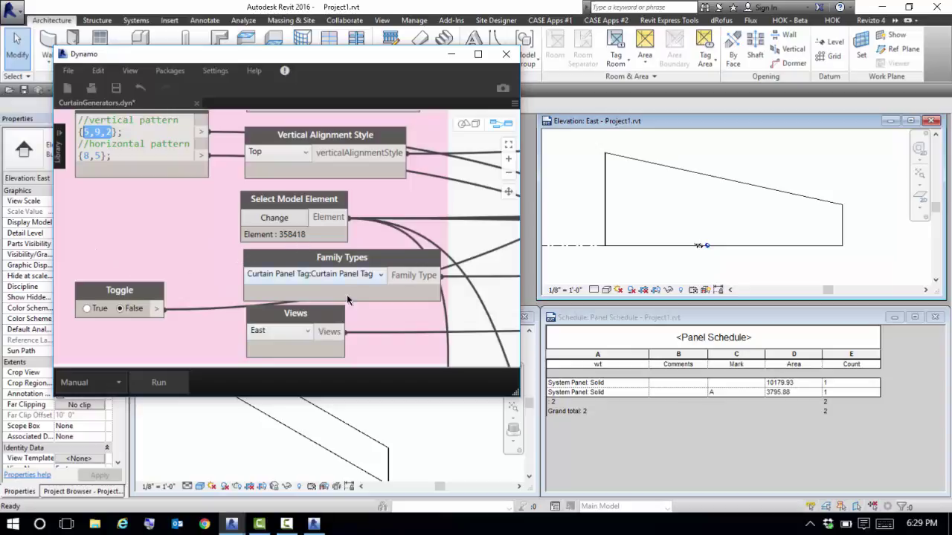
{"action": "left_click", "coordinate": [303, 333]}
{"action": "scroll", "coordinate": [187, 246], "scroll_direction": "down", "scroll_amount": 2}
{"action": "scroll", "coordinate": [211, 235], "scroll_direction": "down", "scroll_amount": 1}
{"action": "middle_click_drag", "start_coordinate": [344, 218], "coordinate": [351, 286]}
{"action": "scroll", "coordinate": [290, 191], "scroll_direction": "up", "scroll_amount": 4}
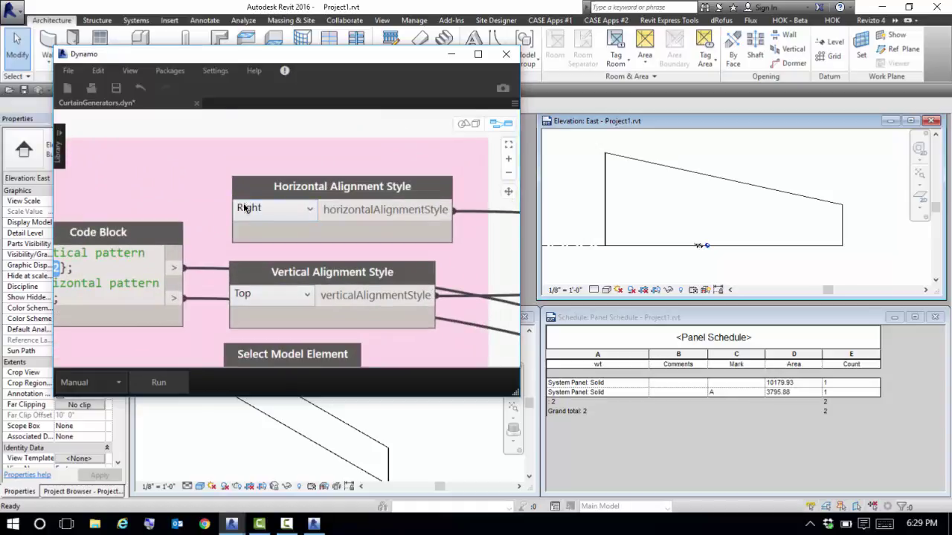
{"action": "middle_click_drag", "start_coordinate": [286, 216], "coordinate": [332, 110]}
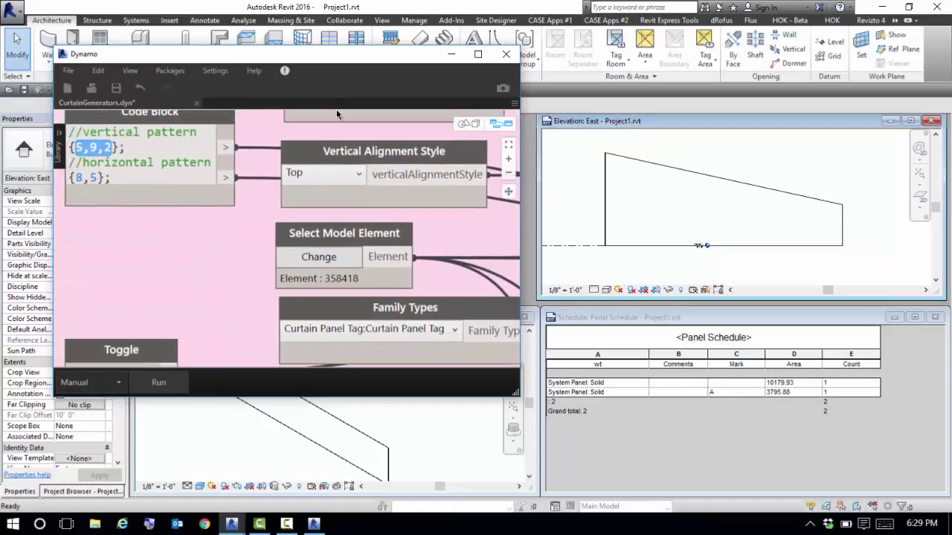
{"action": "scroll", "coordinate": [336, 109], "scroll_direction": "down", "scroll_amount": 2}
- Pick the sloped curtain wall in the East elevation as the Select Model Element input and run the graph
{"action": "left_click", "coordinate": [327, 217]}
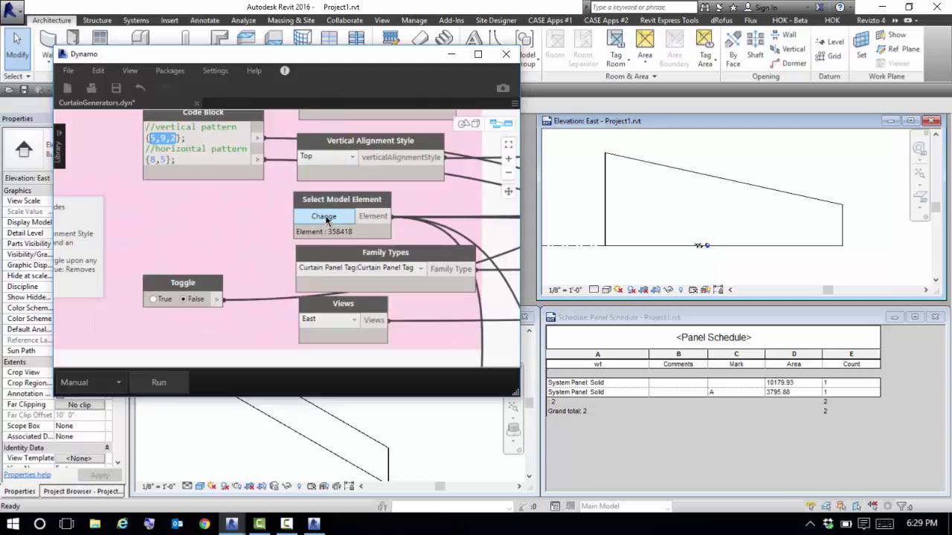
{"action": "left_click", "coordinate": [689, 178]}
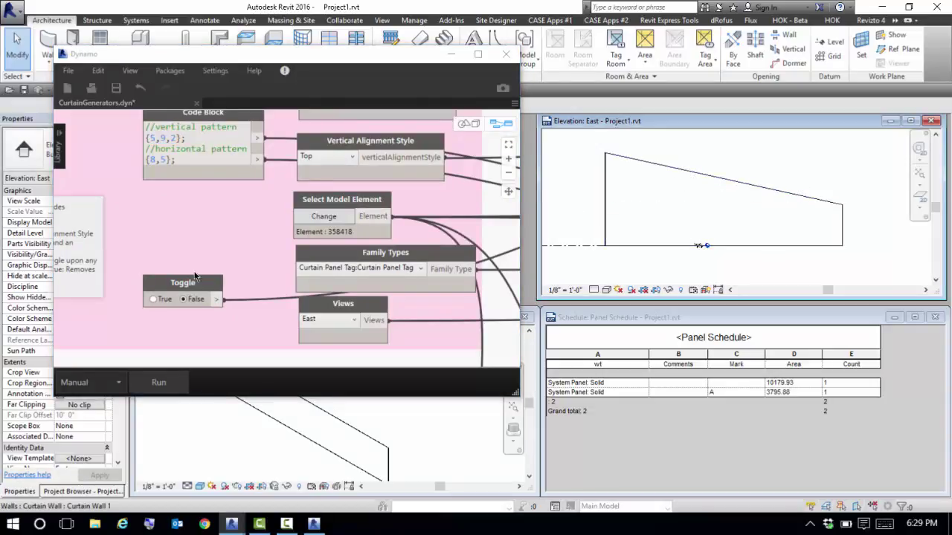
{"action": "left_click", "coordinate": [158, 381]}
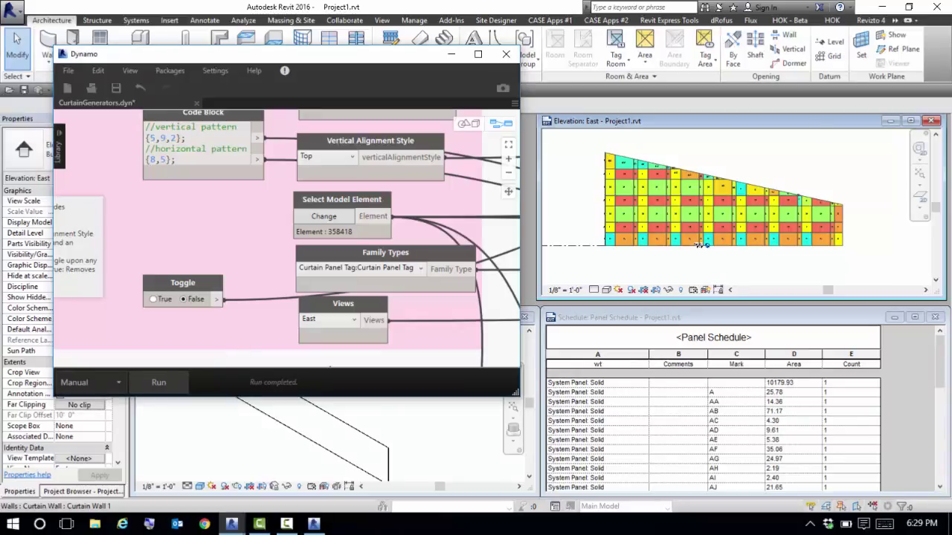
- Inspect the coloured and tagged curtain panels along the wall in the East elevation
{"action": "left_click", "coordinate": [837, 257]}
{"action": "scroll", "coordinate": [825, 253], "scroll_direction": "up", "scroll_amount": 5}
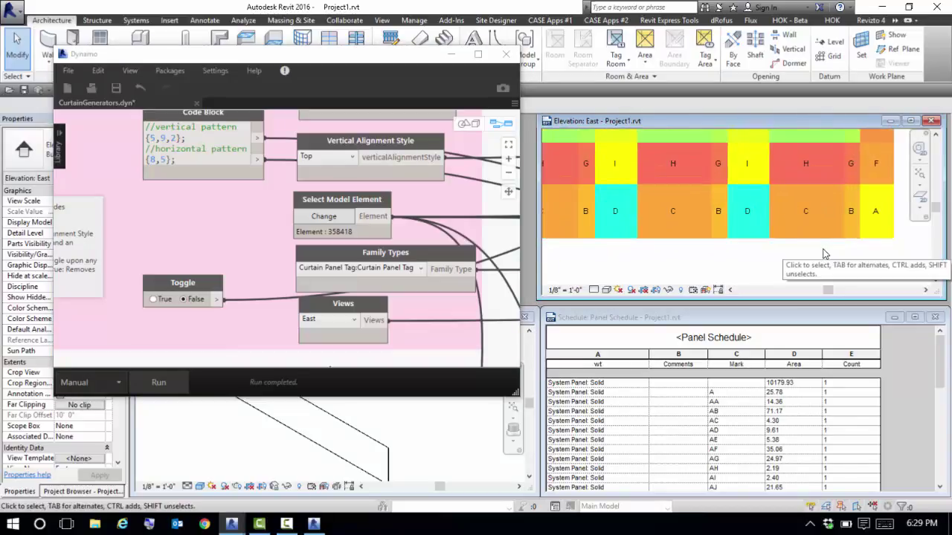
{"action": "scroll", "coordinate": [827, 255], "scroll_direction": "down", "scroll_amount": 5}
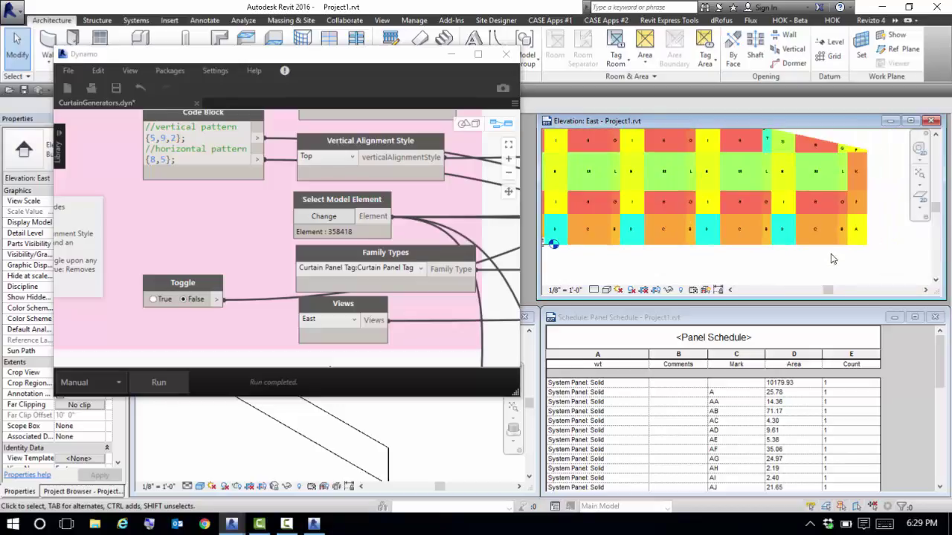
{"action": "scroll", "coordinate": [801, 266], "scroll_direction": "down", "scroll_amount": 3}
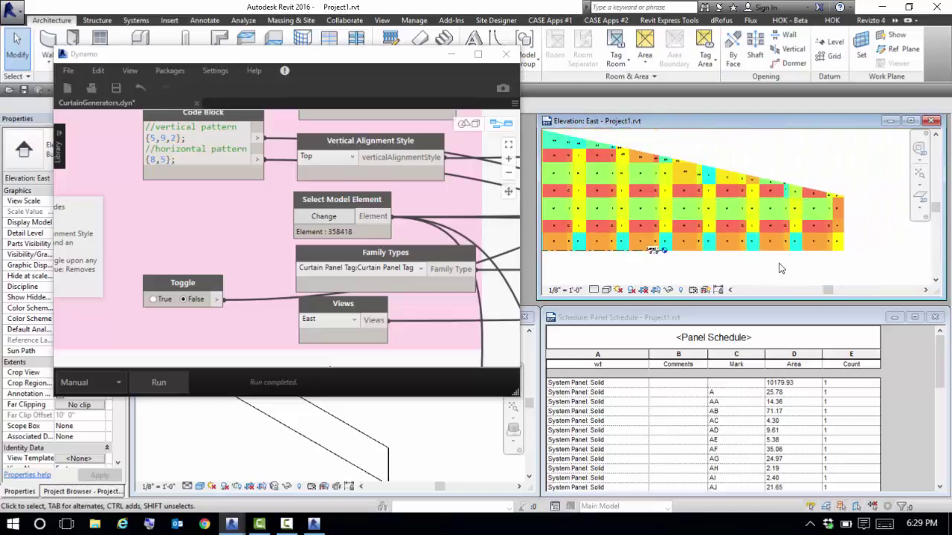
{"action": "scroll", "coordinate": [771, 242], "scroll_direction": "up", "scroll_amount": 5}
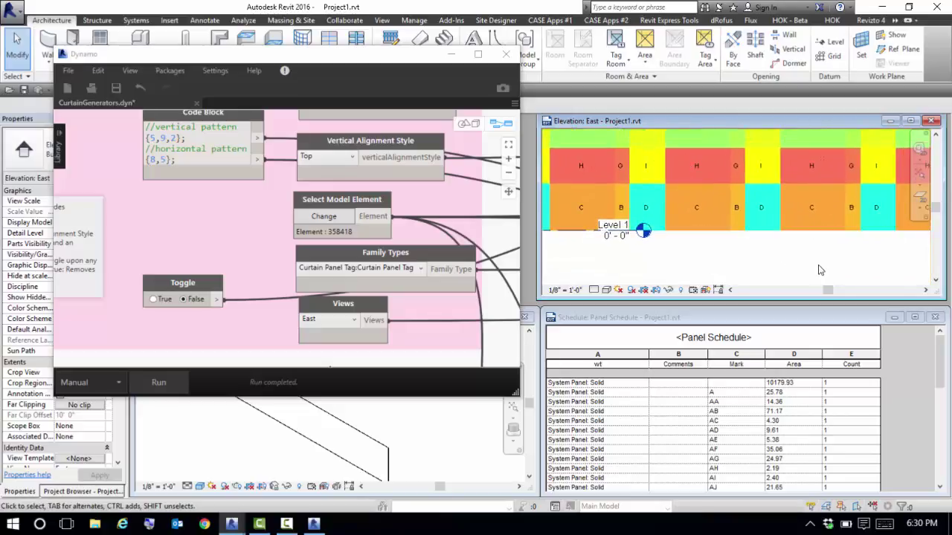
{"action": "mouse_move", "coordinate": [819, 270]}
{"action": "middle_mouse_down"}
{"action": "mouse_move", "coordinate": [748, 255]}
{"action": "mouse_move", "coordinate": [641, 284]}
{"action": "mouse_move", "coordinate": [804, 281]}
{"action": "middle_mouse_up"}
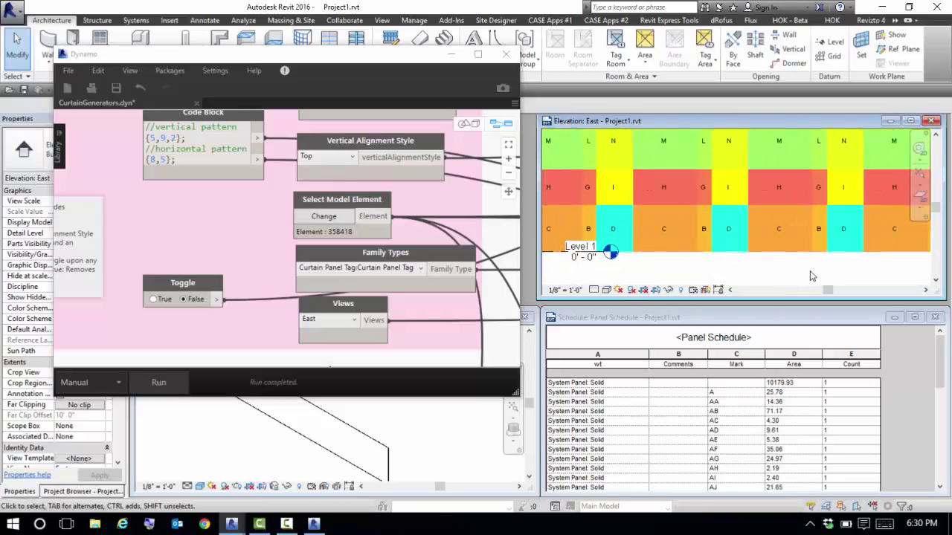
{"action": "scroll", "coordinate": [802, 272], "scroll_direction": "down", "scroll_amount": 2}
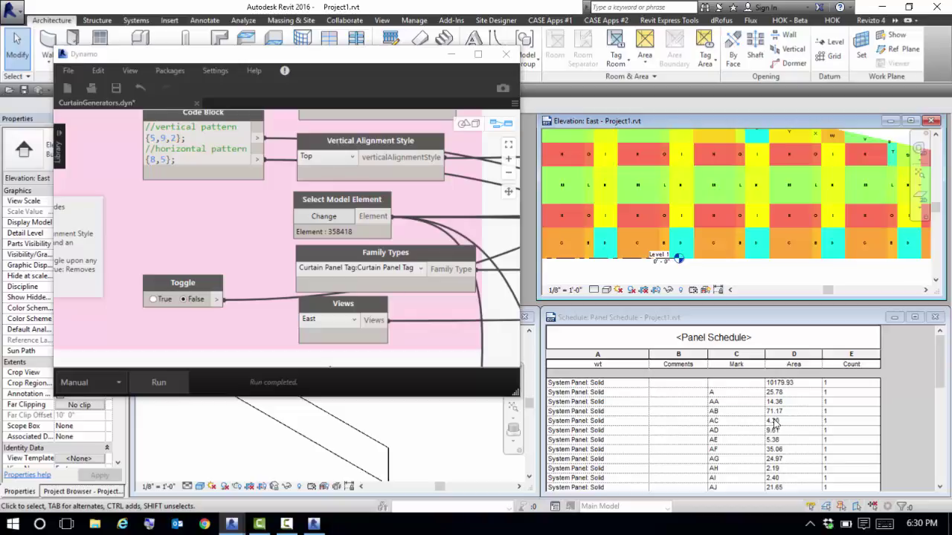
- Set the Toggle node to True and run the graph to remove the wall's curtain grids
{"action": "left_click_drag", "start_coordinate": [198, 220], "coordinate": [249, 235]}
{"action": "scroll", "coordinate": [848, 257], "scroll_direction": "down", "scroll_amount": 3}
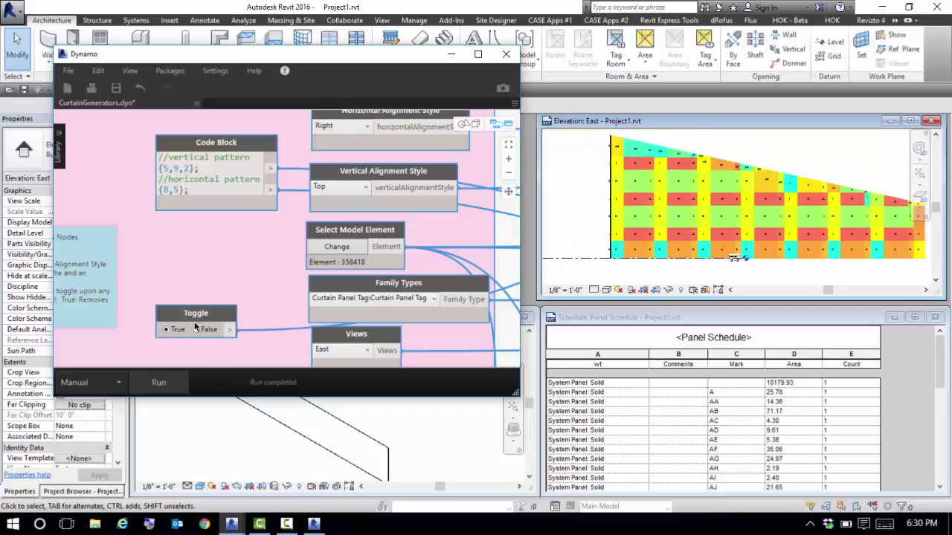
{"action": "left_click", "coordinate": [159, 383]}
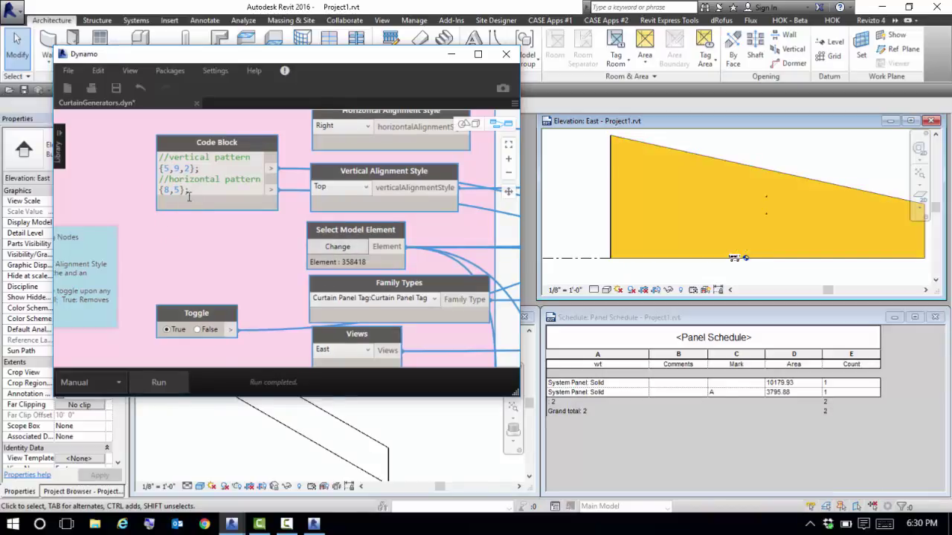
- Set the Code Block's vertical pattern to {10,2,3} and its horizontal pattern to {5,2,8}
{"action": "middle_click_drag", "start_coordinate": [182, 196], "coordinate": [183, 197]}
{"action": "middle_click_drag", "start_coordinate": [136, 174], "coordinate": [137, 178]}
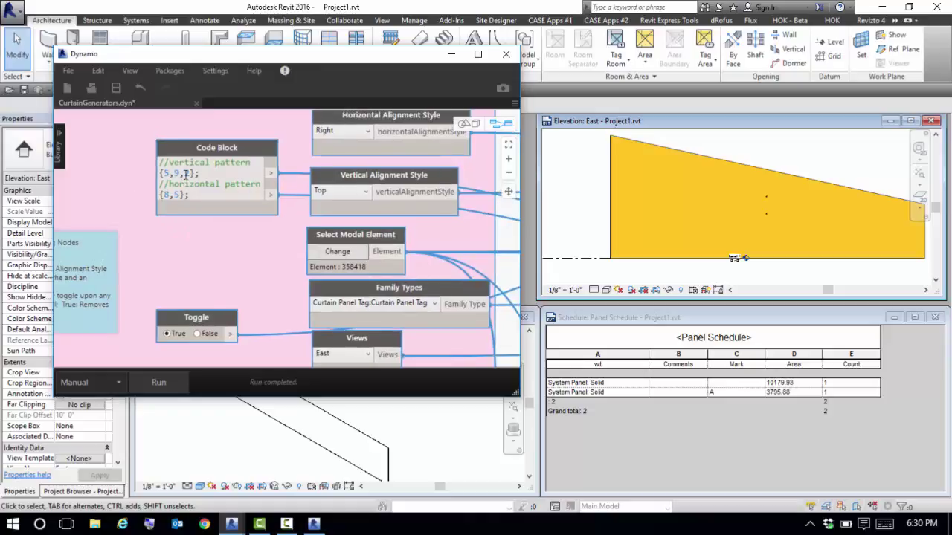
{"action": "left_click_drag", "start_coordinate": [188, 173], "coordinate": [163, 175]}
{"action": "type", "text": "10,2"}
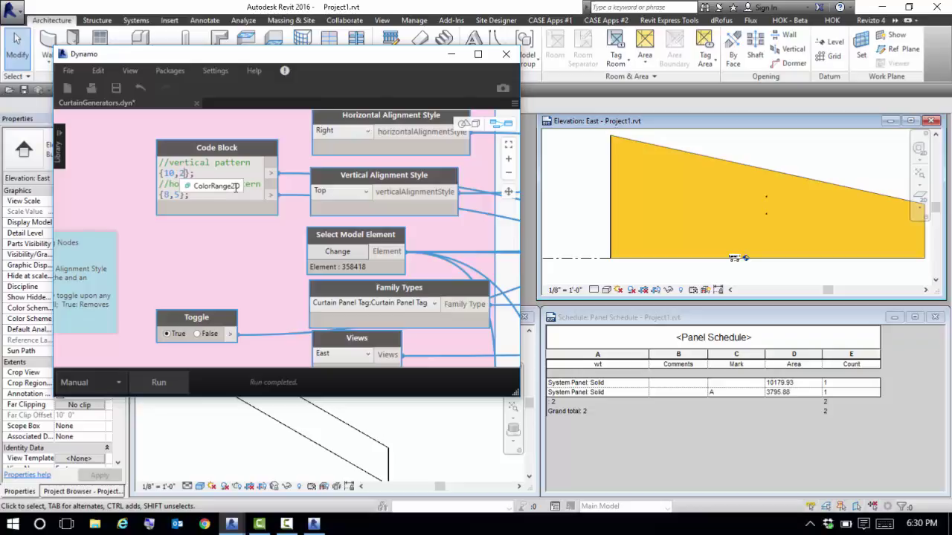
{"action": "type", "text": ","}
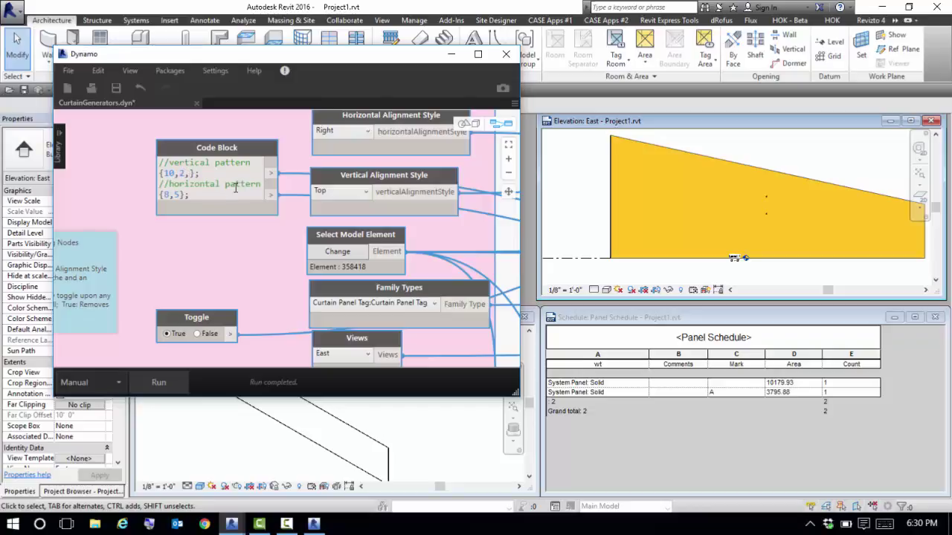
{"action": "type", "text": "3"}
{"action": "left_click_drag", "start_coordinate": [187, 195], "coordinate": [166, 195]}
{"action": "type", "text": "5,2,"}
- Set the Toggle node to False and run the graph to generate the curtain grids from the new patterns
{"action": "left_click", "coordinate": [198, 334]}
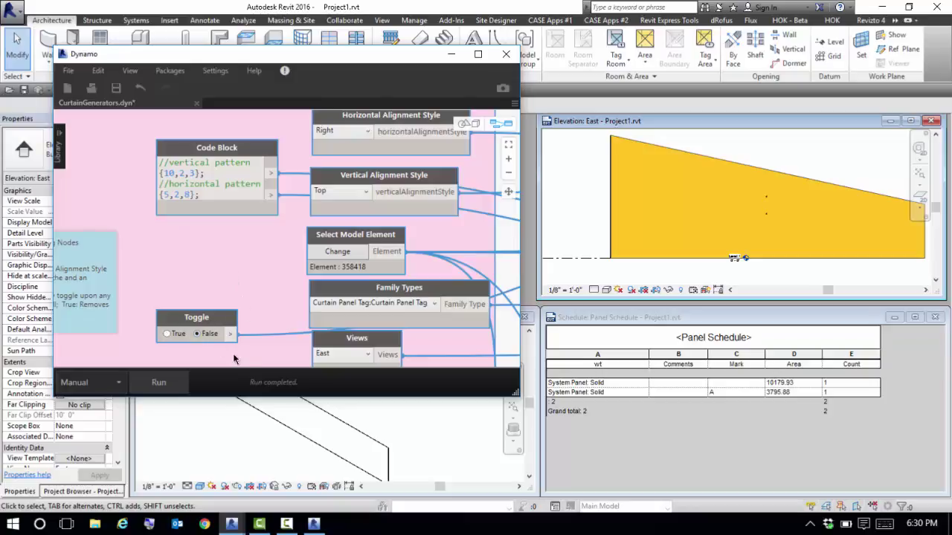
{"action": "left_click", "coordinate": [158, 382]}
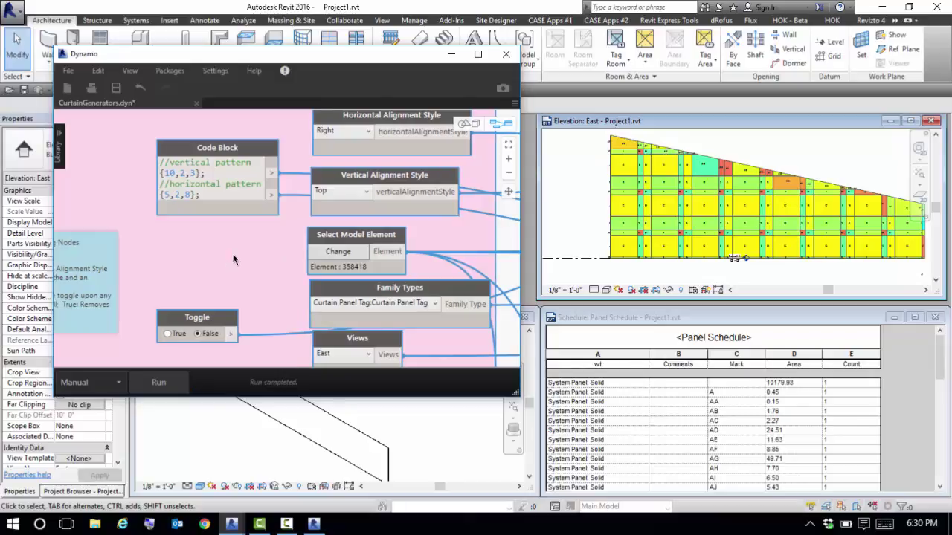
- Survey the whole graph's layout, including the wall geometry boundaries and justification pattern groups
{"action": "scroll", "coordinate": [238, 261], "scroll_direction": "down", "scroll_amount": 5}
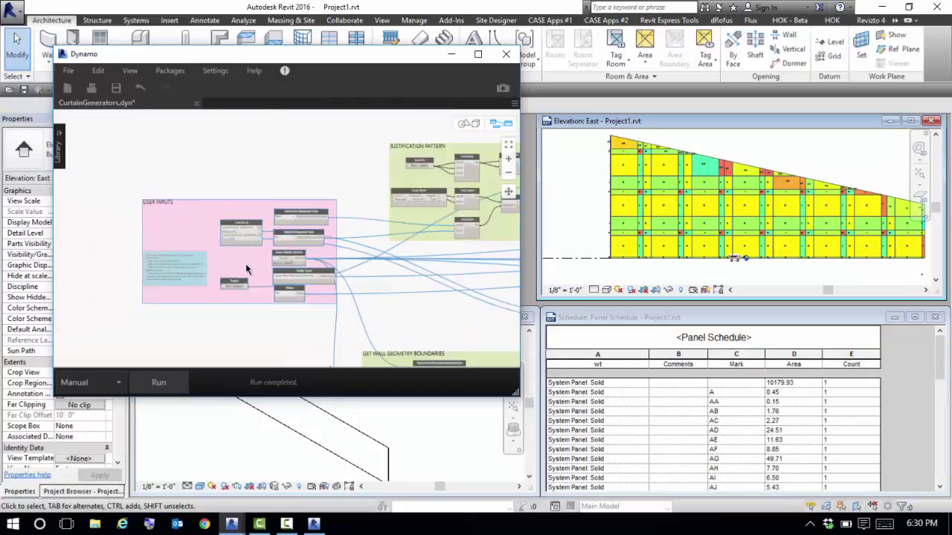
{"action": "middle_click_drag", "start_coordinate": [406, 283], "coordinate": [213, 253]}
{"action": "scroll", "coordinate": [221, 263], "scroll_direction": "down", "scroll_amount": 3}
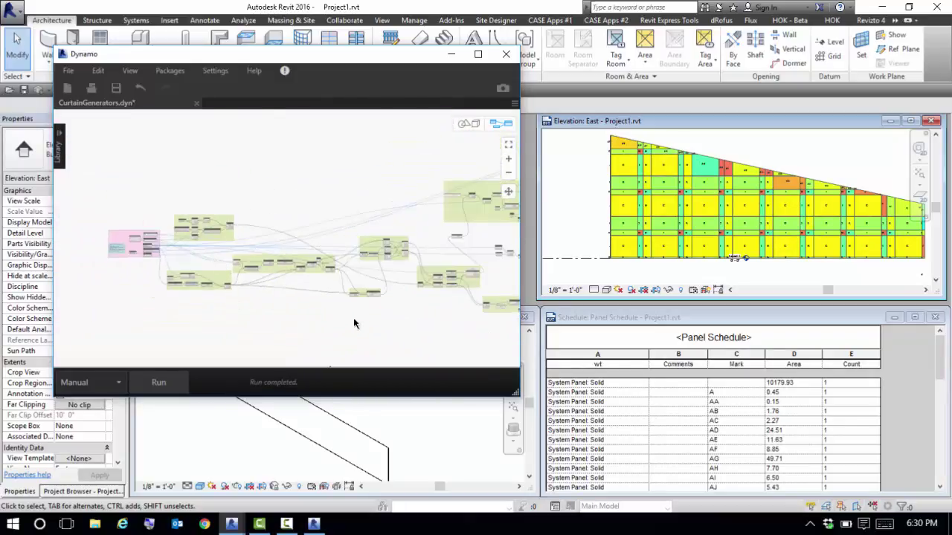
{"action": "middle_click_drag", "start_coordinate": [354, 317], "coordinate": [432, 285]}
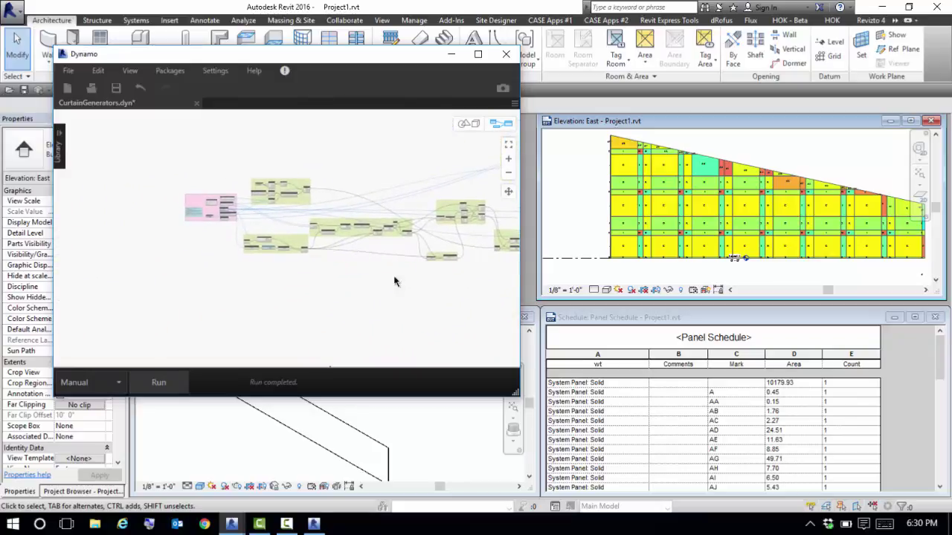
{"action": "scroll", "coordinate": [260, 255], "scroll_direction": "up", "scroll_amount": 3}
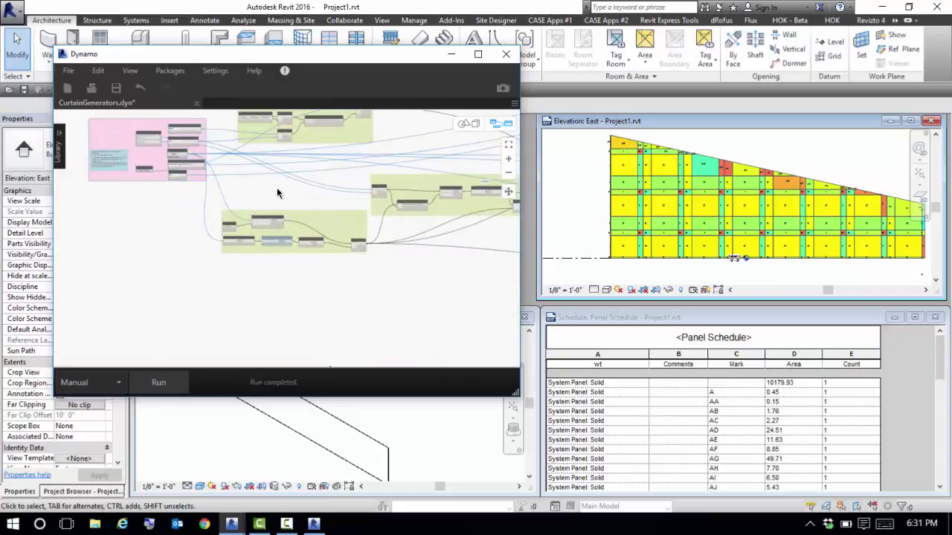
{"action": "scroll", "coordinate": [277, 193], "scroll_direction": "up", "scroll_amount": 3}
{"action": "scroll", "coordinate": [301, 260], "scroll_direction": "up", "scroll_amount": 3}
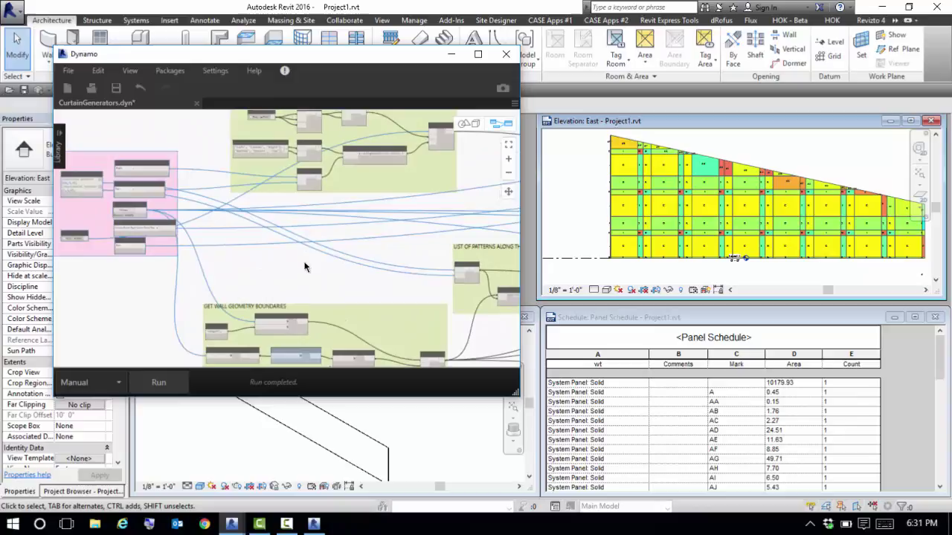
{"action": "middle_click_drag", "start_coordinate": [401, 229], "coordinate": [340, 285]}
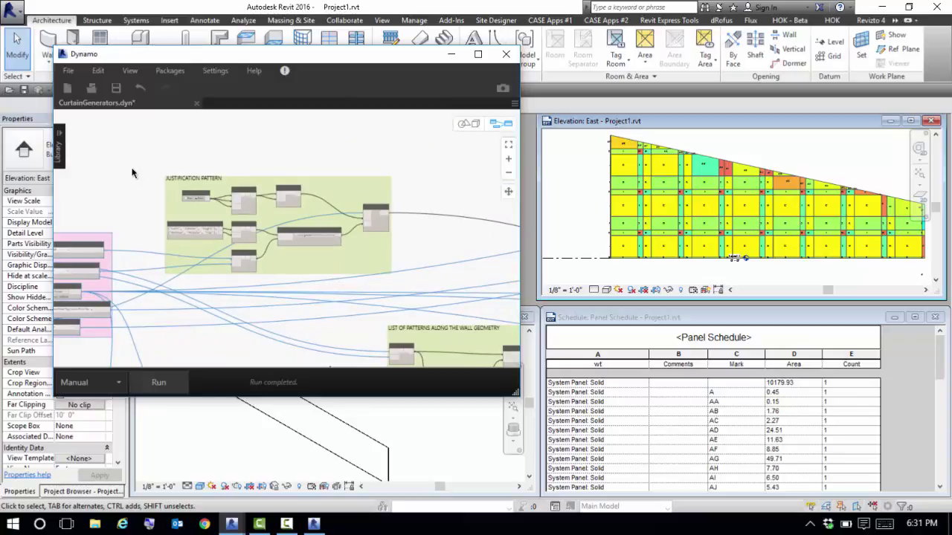
- Examine the Incremental Addition node in the wall pattern group and the Create Curtain Grids node in its group
{"action": "scroll", "coordinate": [132, 176], "scroll_direction": "down", "scroll_amount": 3}
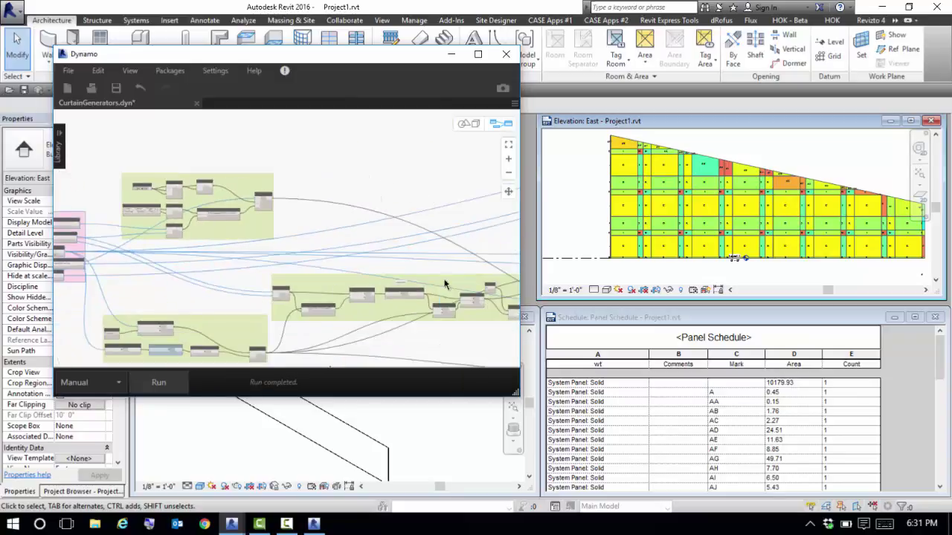
{"action": "scroll", "coordinate": [402, 301], "scroll_direction": "up", "scroll_amount": 5}
{"action": "scroll", "coordinate": [345, 257], "scroll_direction": "up", "scroll_amount": 2}
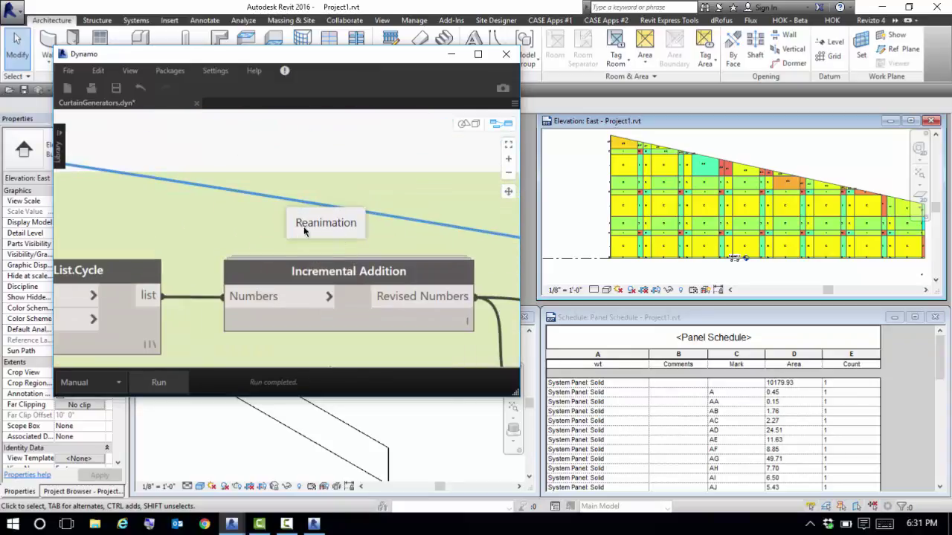
{"action": "scroll", "coordinate": [299, 234], "scroll_direction": "down", "scroll_amount": 3}
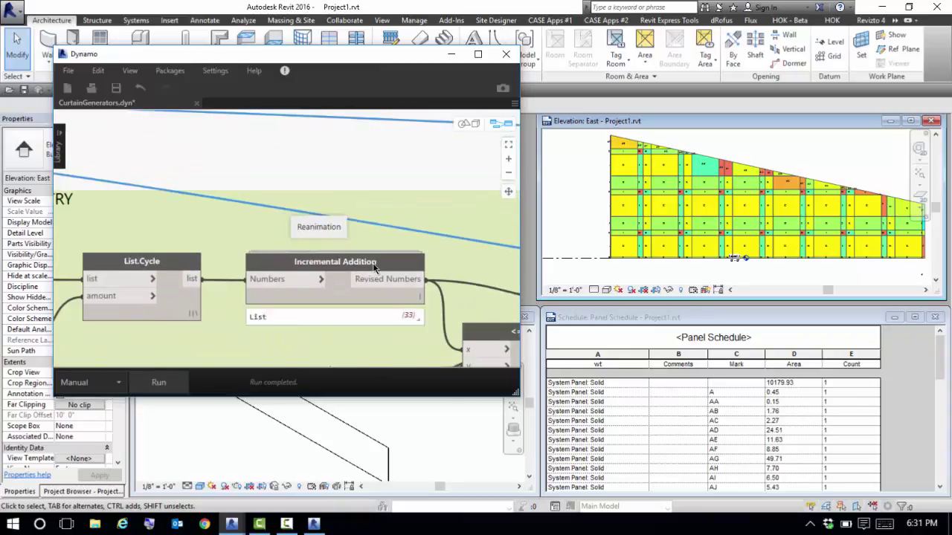
{"action": "scroll", "coordinate": [365, 278], "scroll_direction": "down", "scroll_amount": 2}
{"action": "middle_click_drag", "start_coordinate": [474, 253], "coordinate": [77, 223]}
{"action": "scroll", "coordinate": [194, 231], "scroll_direction": "down", "scroll_amount": 3}
{"action": "middle_click_drag", "start_coordinate": [322, 280], "coordinate": [2, 193]}
{"action": "scroll", "coordinate": [309, 265], "scroll_direction": "up", "scroll_amount": 5}
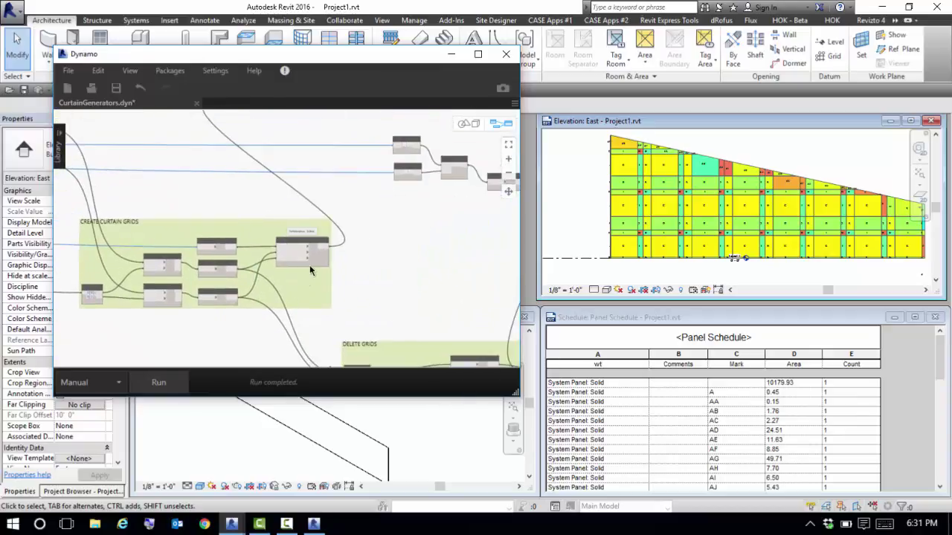
{"action": "scroll", "coordinate": [320, 264], "scroll_direction": "up", "scroll_amount": 2}
{"action": "scroll", "coordinate": [324, 216], "scroll_direction": "down", "scroll_amount": 1}
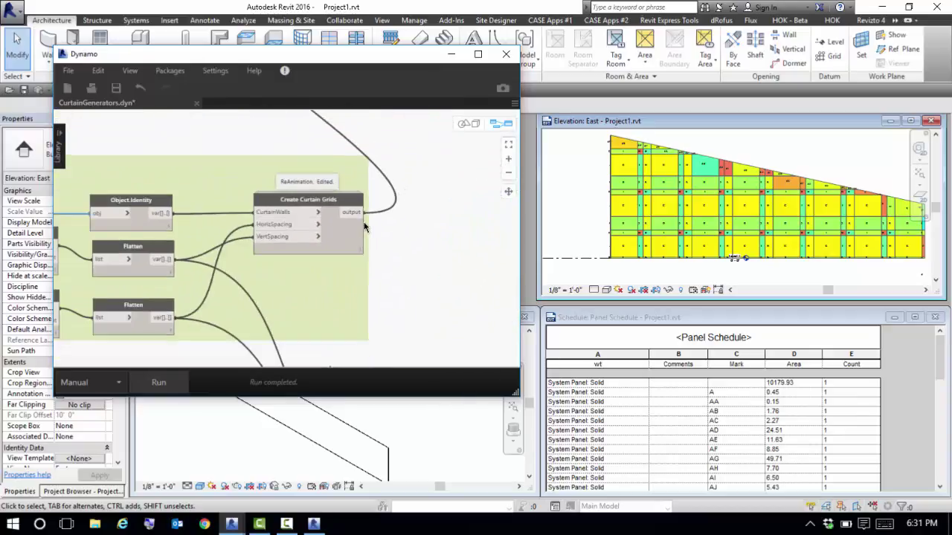
{"action": "scroll", "coordinate": [367, 229], "scroll_direction": "up", "scroll_amount": 1}
{"action": "scroll", "coordinate": [406, 276], "scroll_direction": "down", "scroll_amount": 4}
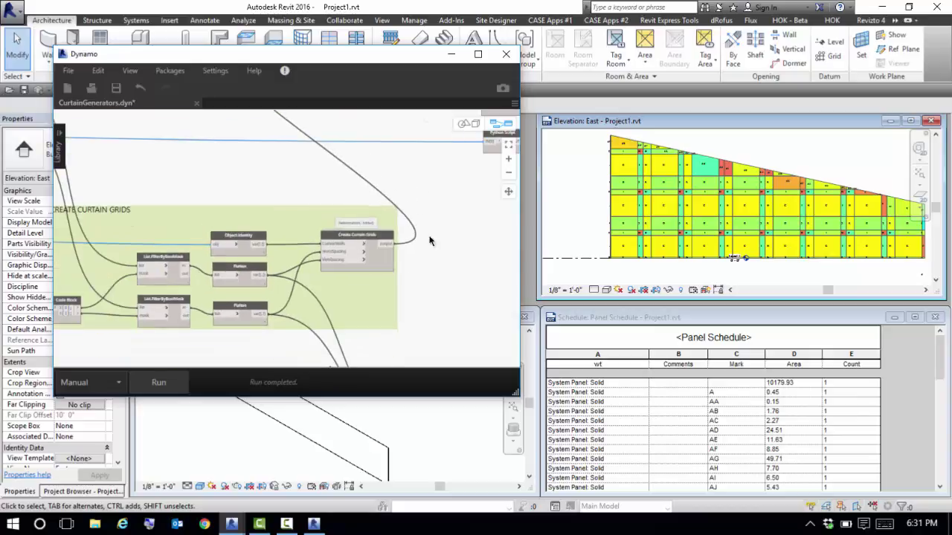
- Open the Create Curtain Grids custom node for editing from its group in the graph
{"action": "middle_click_drag", "start_coordinate": [320, 307], "coordinate": [320, 197]}
{"action": "scroll", "coordinate": [320, 200], "scroll_direction": "up", "scroll_amount": 3}
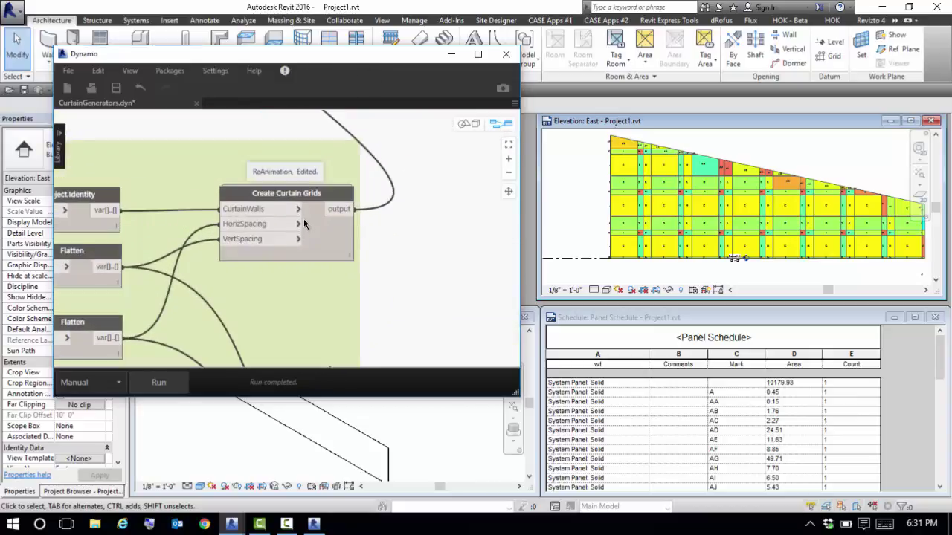
{"action": "scroll", "coordinate": [406, 257], "scroll_direction": "down", "scroll_amount": 2}
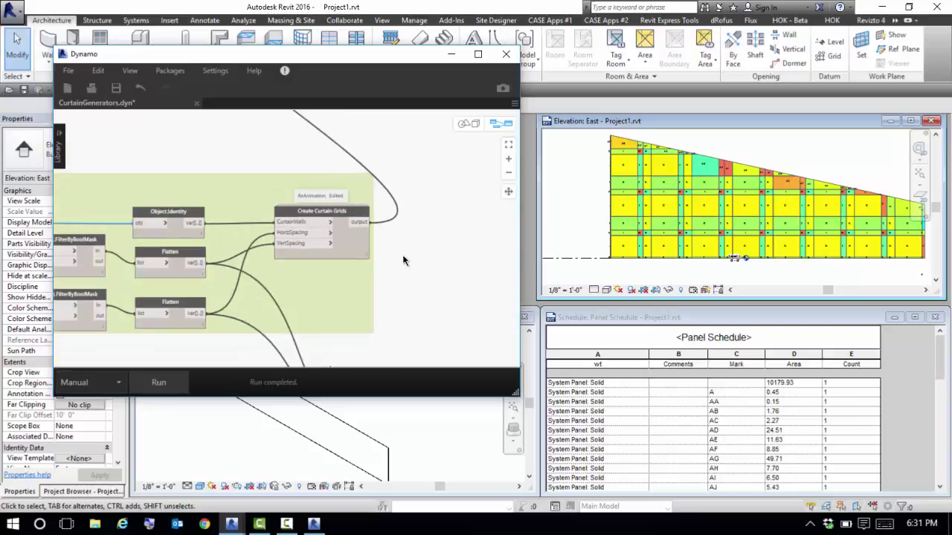
{"action": "scroll", "coordinate": [439, 255], "scroll_direction": "up", "scroll_amount": 3}
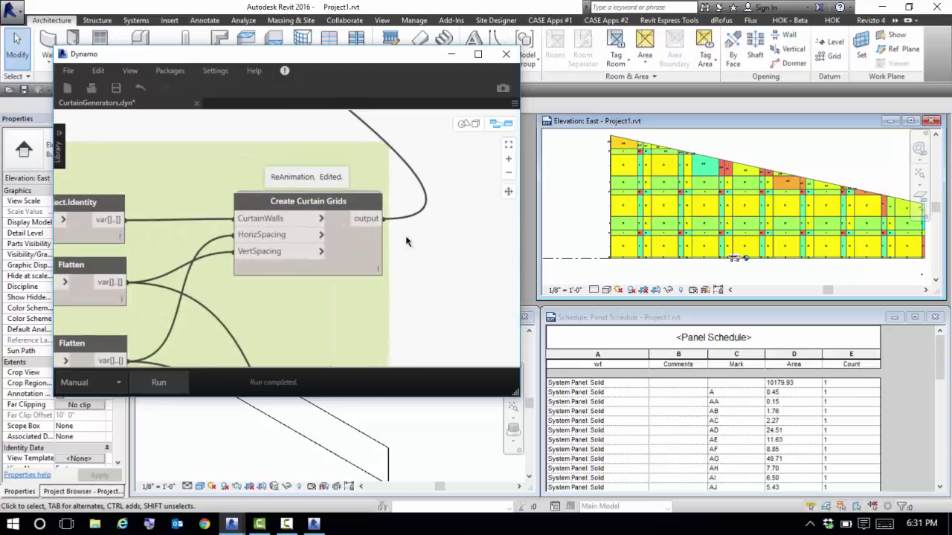
{"action": "left_click", "coordinate": [317, 206]}
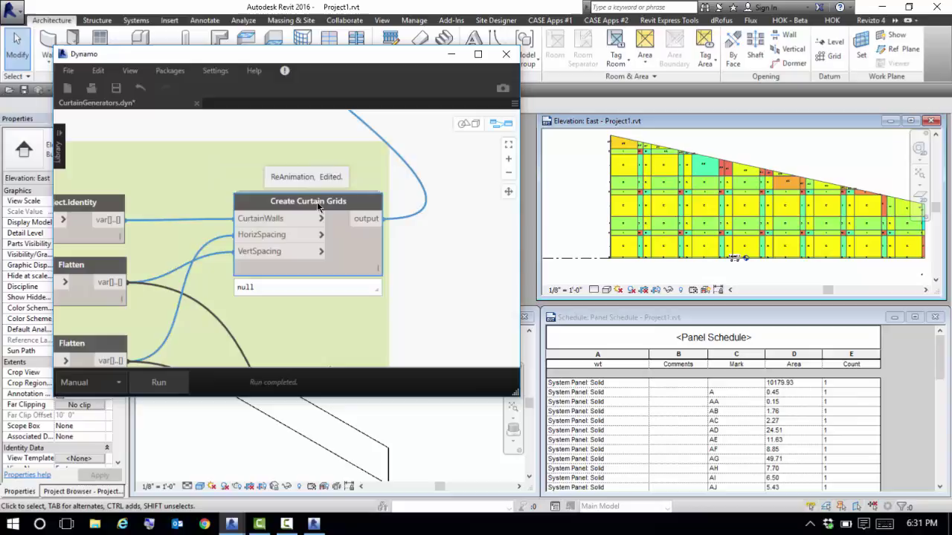
{"action": "right_click", "coordinate": [318, 205]}
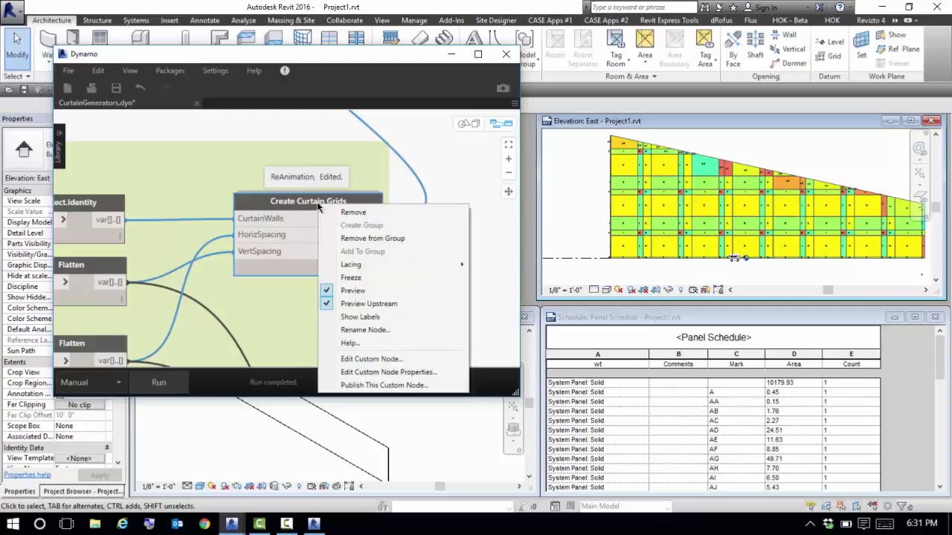
{"action": "left_click", "coordinate": [396, 360]}
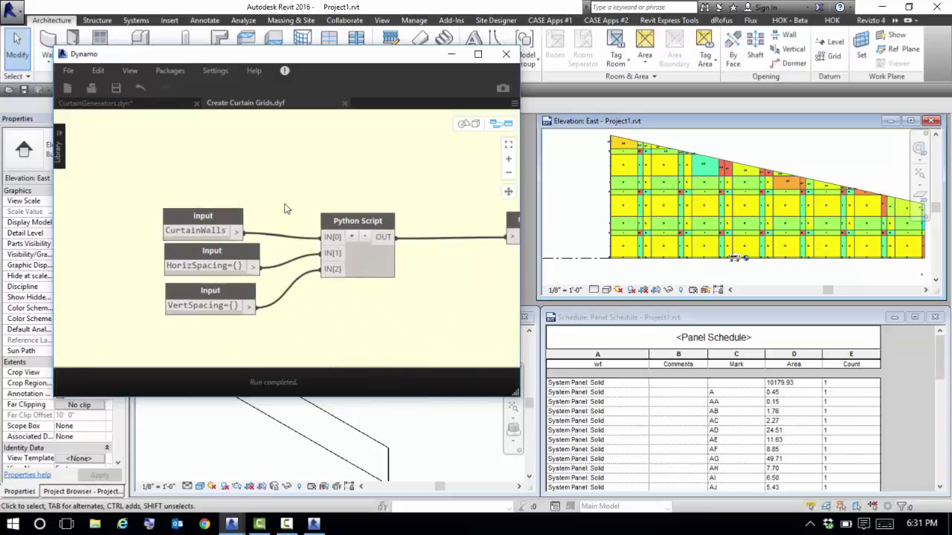
- Read through the Python script inside the Create Curtain Grids custom node and close its workspace without saving
{"action": "right_click", "coordinate": [346, 220]}
{"action": "left_click", "coordinate": [377, 358]}
{"action": "scroll", "coordinate": [380, 366], "scroll_direction": "down", "scroll_amount": 20}
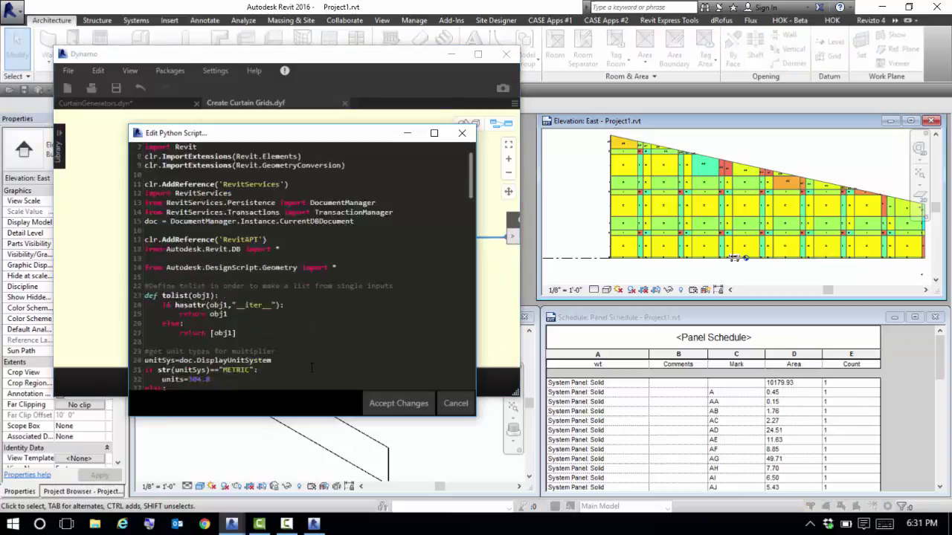
{"action": "scroll", "coordinate": [380, 366], "scroll_direction": "down", "scroll_amount": 17}
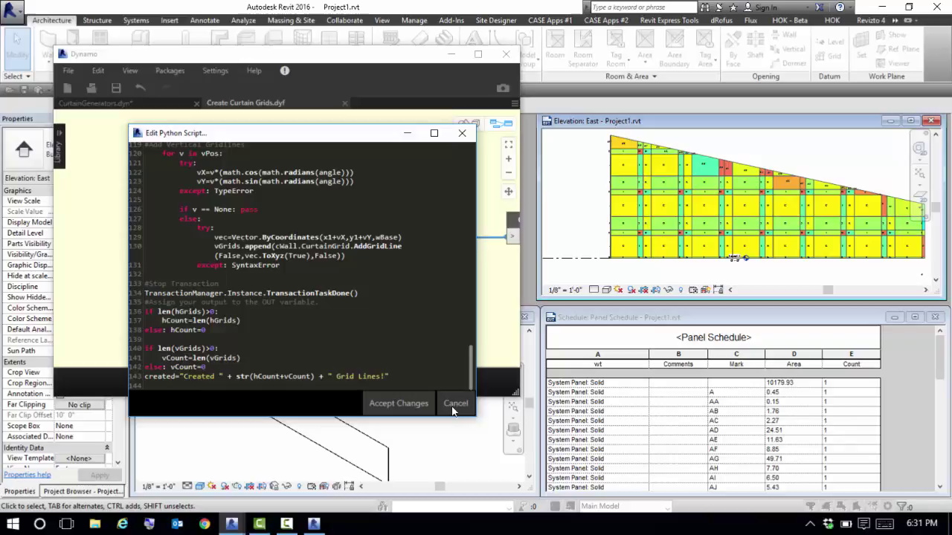
{"action": "left_click", "coordinate": [399, 403]}
{"action": "left_click", "coordinate": [345, 103]}
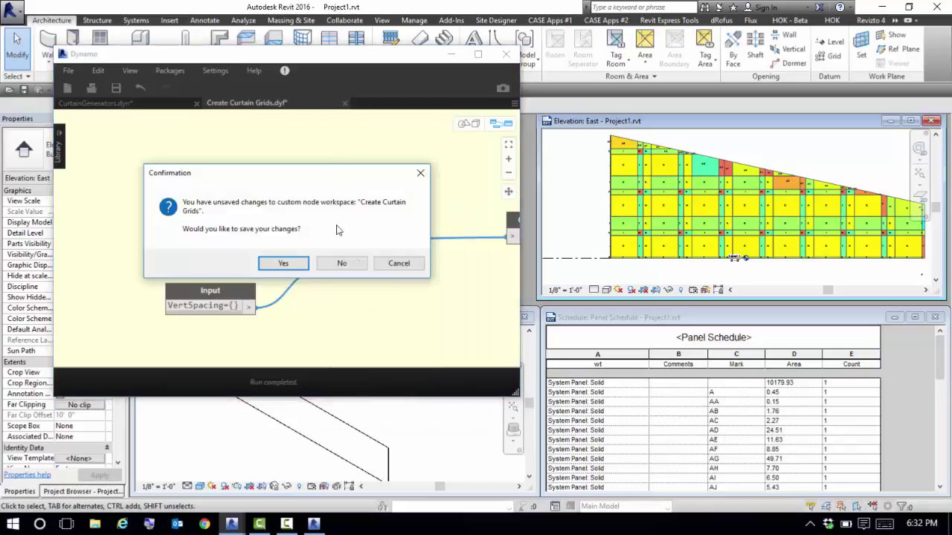
{"action": "left_click", "coordinate": [344, 265]}
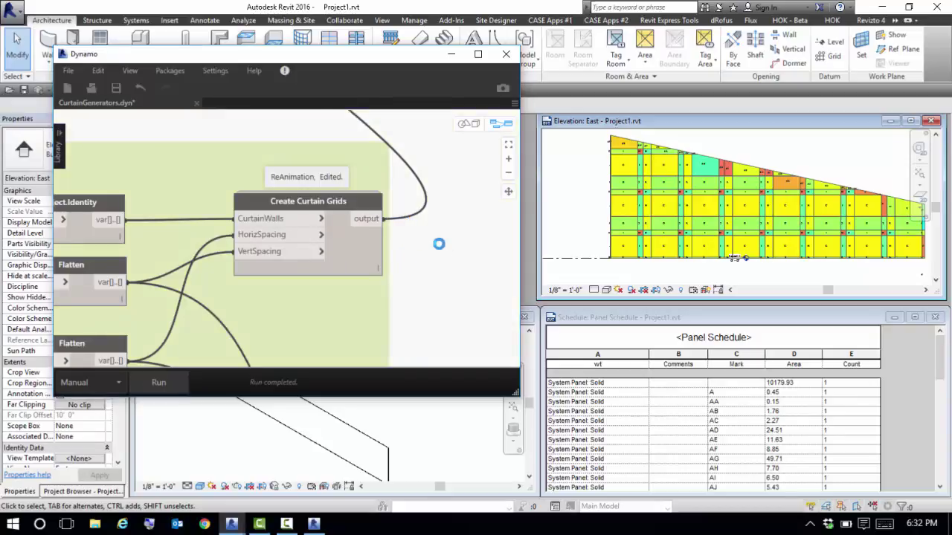
- Review the code of the upper Python Script node feeding List.Create, closing the script editor without changes
{"action": "middle_click_drag", "start_coordinate": [439, 244], "coordinate": [319, 280]}
{"action": "scroll", "coordinate": [319, 281], "scroll_direction": "down", "scroll_amount": 5}
{"action": "middle_click_drag", "start_coordinate": [380, 259], "coordinate": [191, 134]}
{"action": "scroll", "coordinate": [216, 196], "scroll_direction": "down", "scroll_amount": 1}
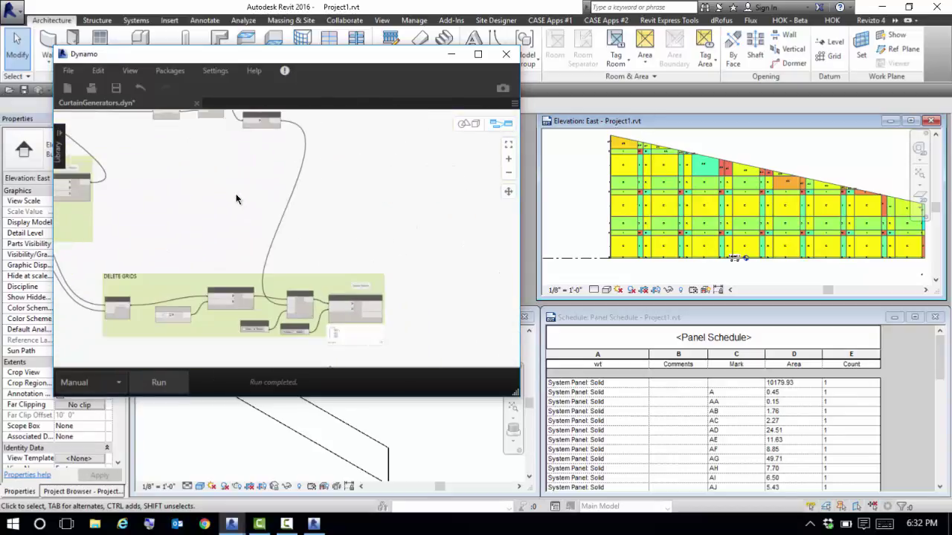
{"action": "middle_click_drag", "start_coordinate": [242, 204], "coordinate": [390, 374]}
{"action": "scroll", "coordinate": [373, 316], "scroll_direction": "up", "scroll_amount": 3}
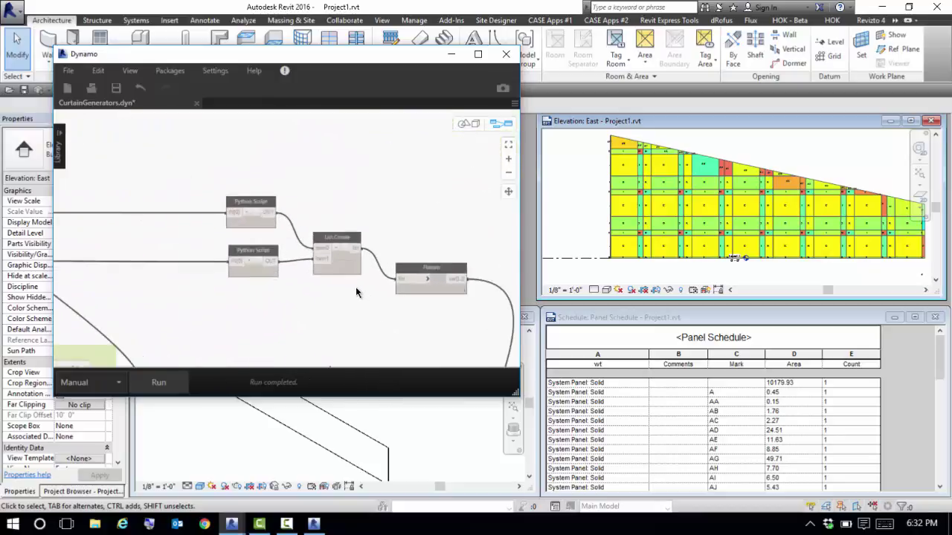
{"action": "scroll", "coordinate": [356, 292], "scroll_direction": "up", "scroll_amount": 5}
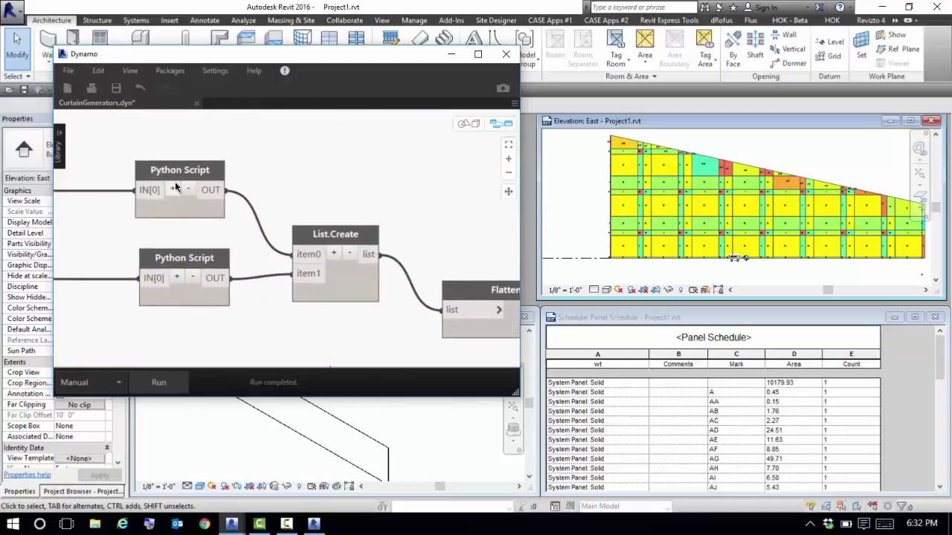
{"action": "mouse_move", "coordinate": [177, 182]}
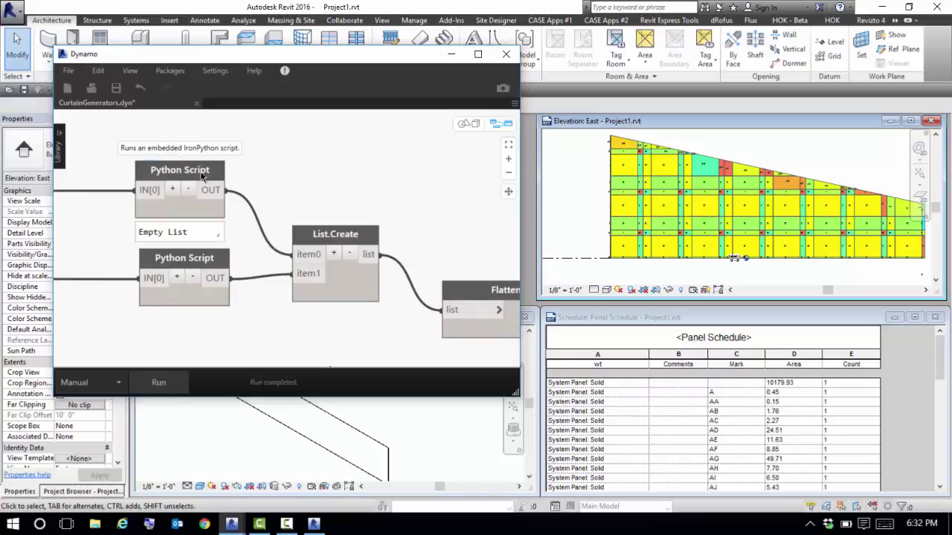
{"action": "left_click", "coordinate": [202, 176]}
{"action": "right_click", "coordinate": [202, 176]}
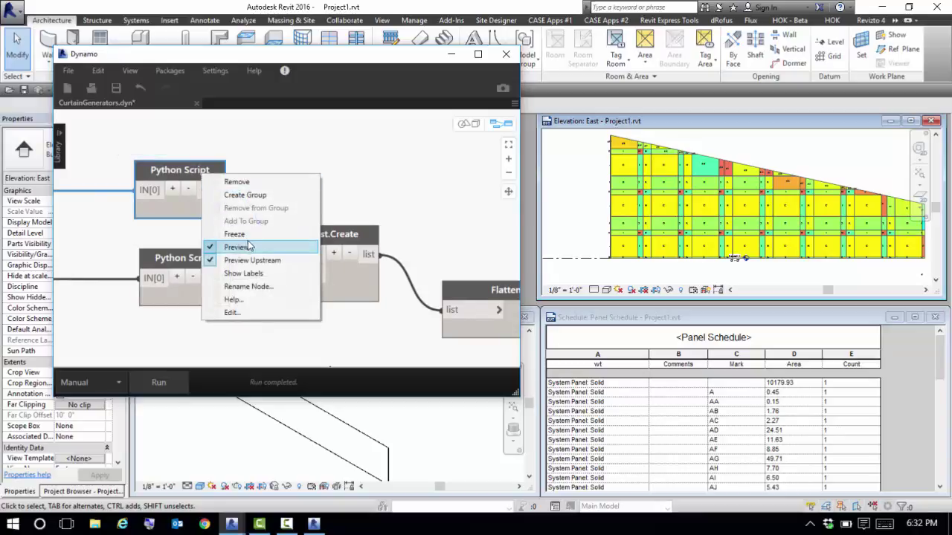
{"action": "left_click", "coordinate": [238, 311]}
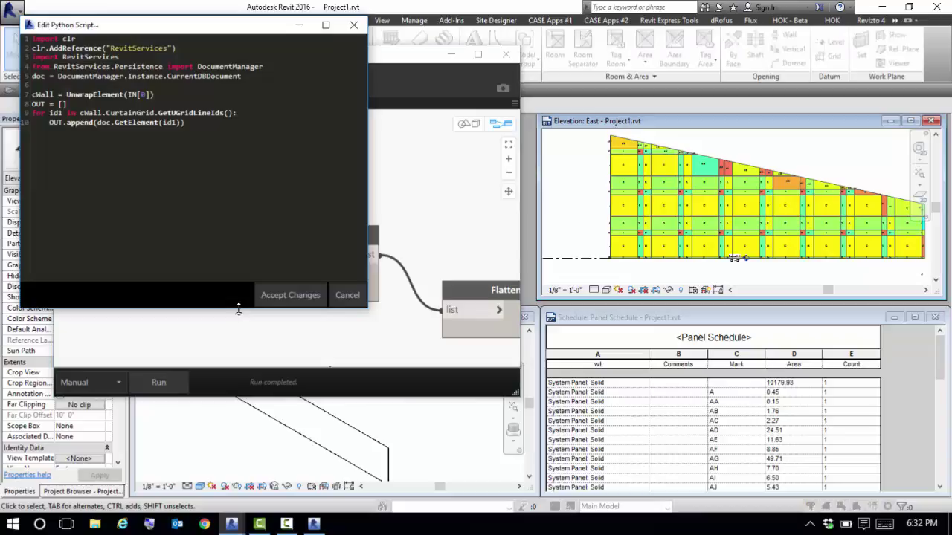
{"action": "left_click_drag", "start_coordinate": [177, 28], "coordinate": [317, 111]}
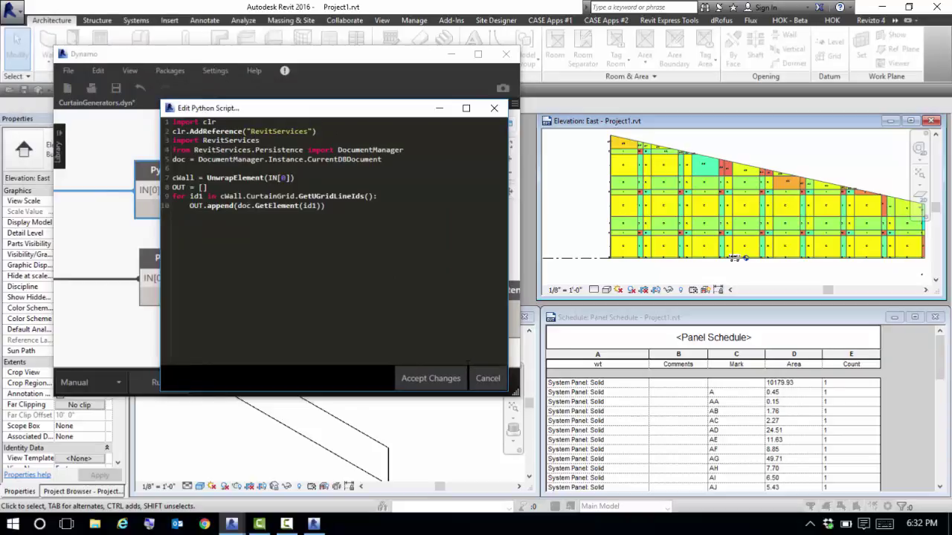
{"action": "left_click", "coordinate": [488, 378]}
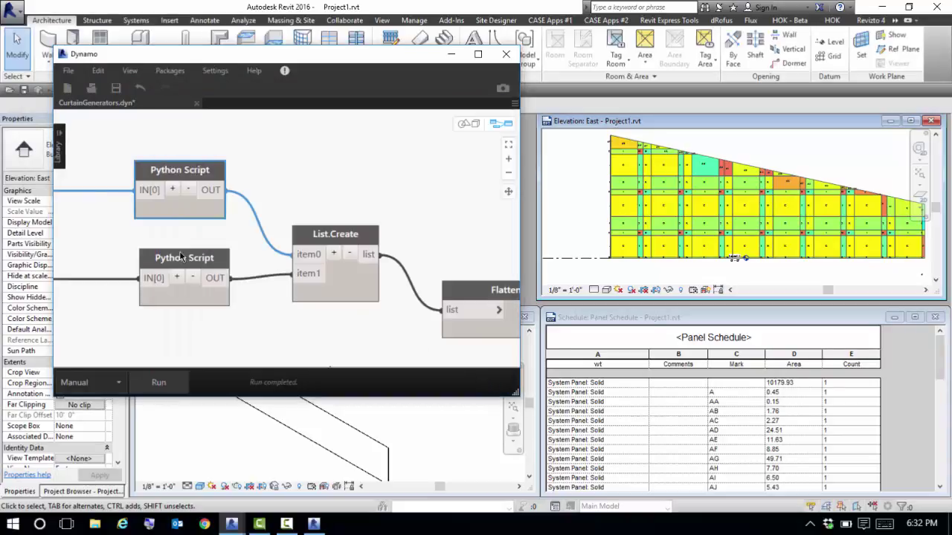
- Review the code of the lower Python Script node feeding List.Create and cancel out of the editor
{"action": "right_click", "coordinate": [190, 262]}
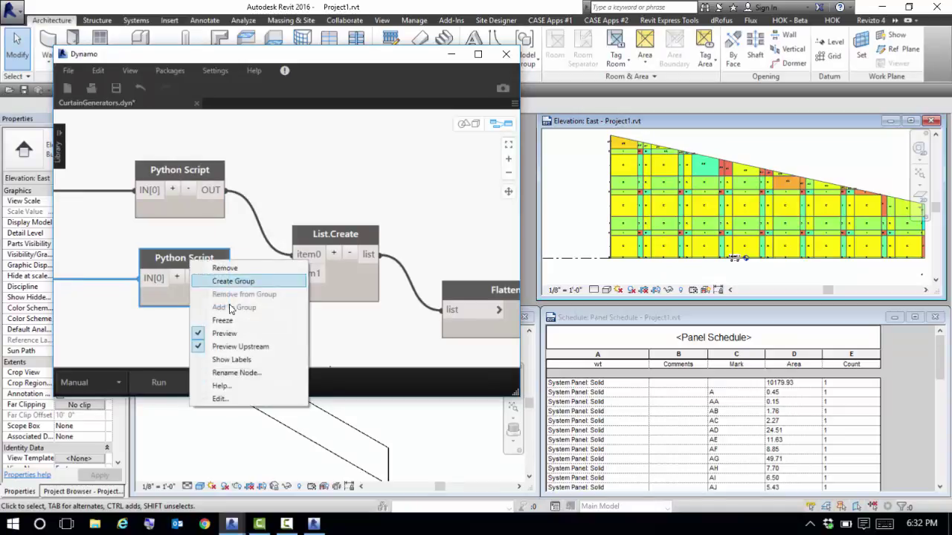
{"action": "left_click", "coordinate": [219, 398]}
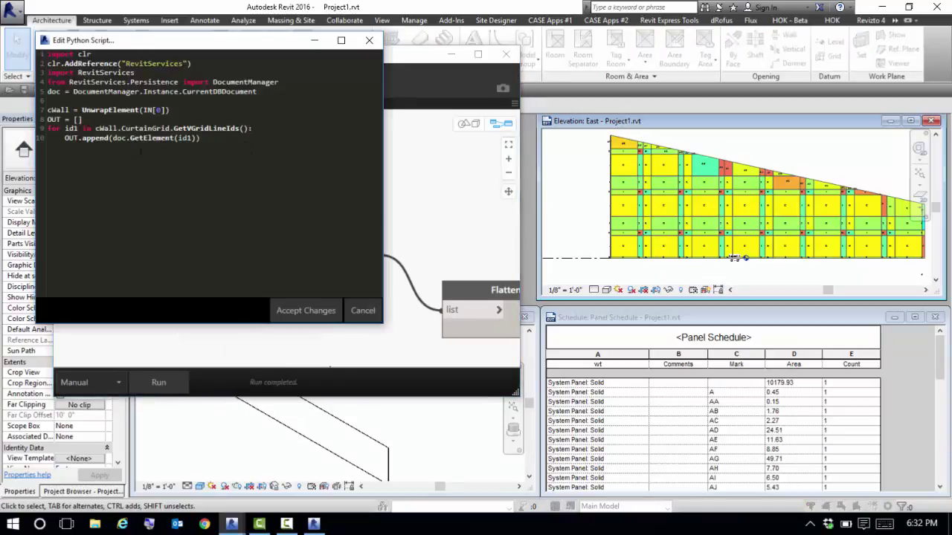
{"action": "left_click", "coordinate": [367, 316]}
- Survey the remaining downstream node groups, including the one with the color range, and the graph's overall layout
{"action": "scroll", "coordinate": [344, 282], "scroll_direction": "down", "scroll_amount": 5}
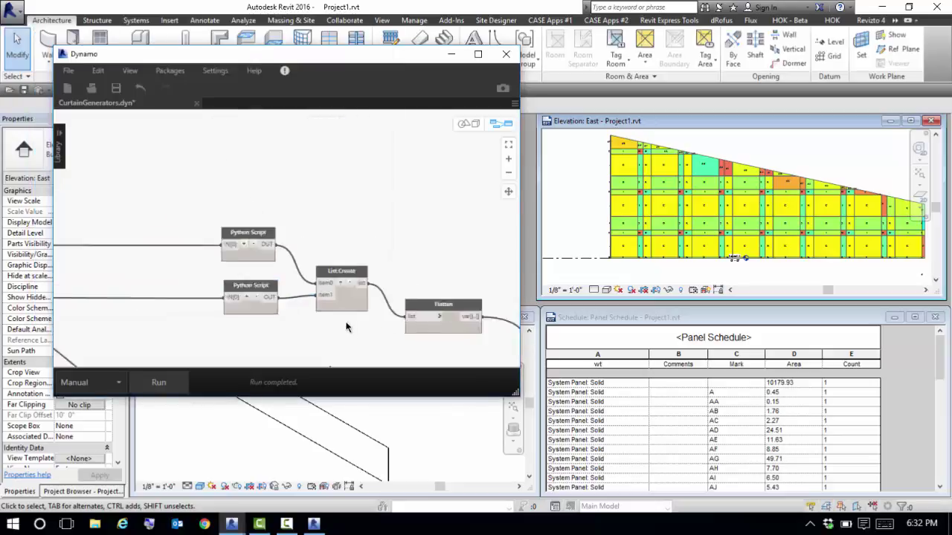
{"action": "scroll", "coordinate": [344, 278], "scroll_direction": "down", "scroll_amount": 1}
{"action": "middle_click_drag", "start_coordinate": [400, 234], "coordinate": [140, 283]}
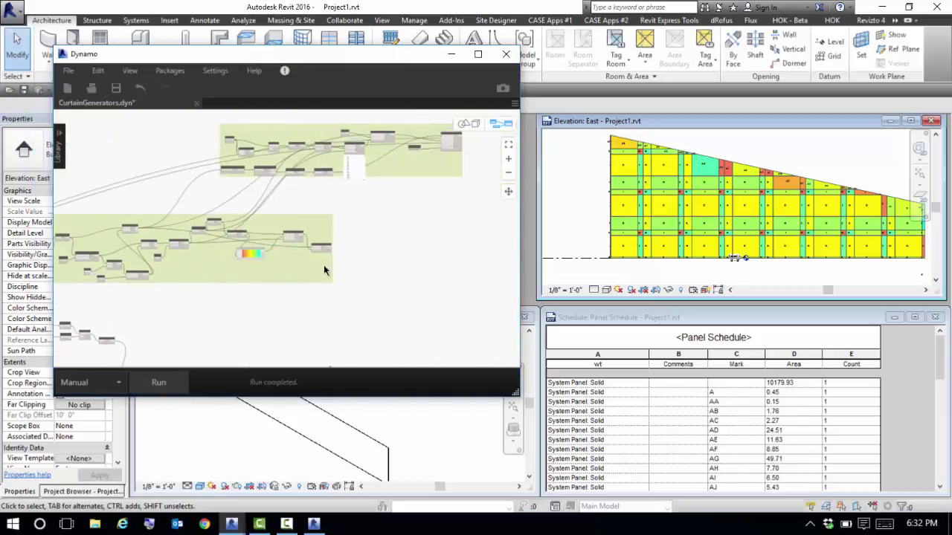
{"action": "middle_click_drag", "start_coordinate": [370, 214], "coordinate": [387, 268]}
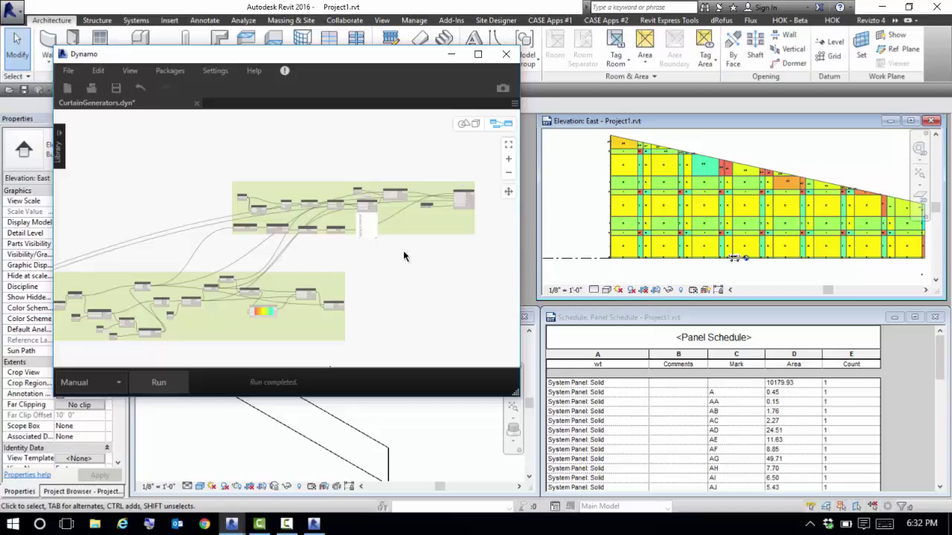
{"action": "scroll", "coordinate": [397, 250], "scroll_direction": "down", "scroll_amount": 3}
{"action": "middle_click_drag", "start_coordinate": [180, 311], "coordinate": [452, 194]}
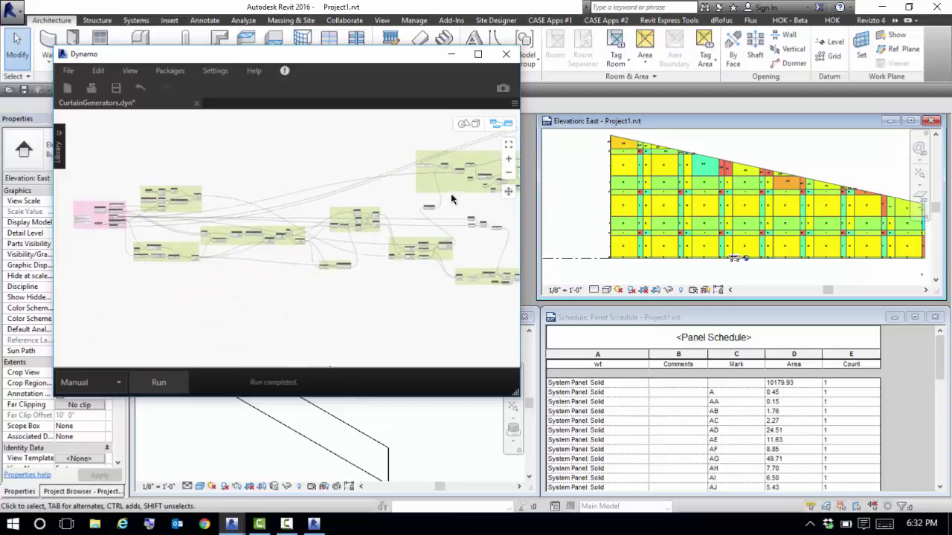
- Set the Toggle node in the User Inputs group to True and run the graph to remove the curtain grids
{"action": "middle_click_drag", "start_coordinate": [282, 291], "coordinate": [407, 312]}
{"action": "scroll", "coordinate": [219, 249], "scroll_direction": "up", "scroll_amount": 5}
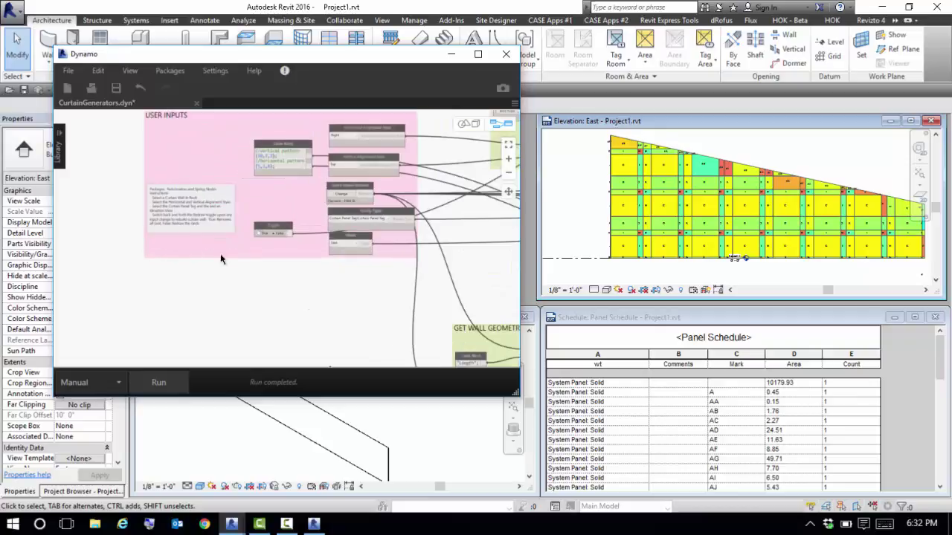
{"action": "scroll", "coordinate": [220, 259], "scroll_direction": "up", "scroll_amount": 4}
{"action": "scroll", "coordinate": [303, 258], "scroll_direction": "down", "scroll_amount": 2}
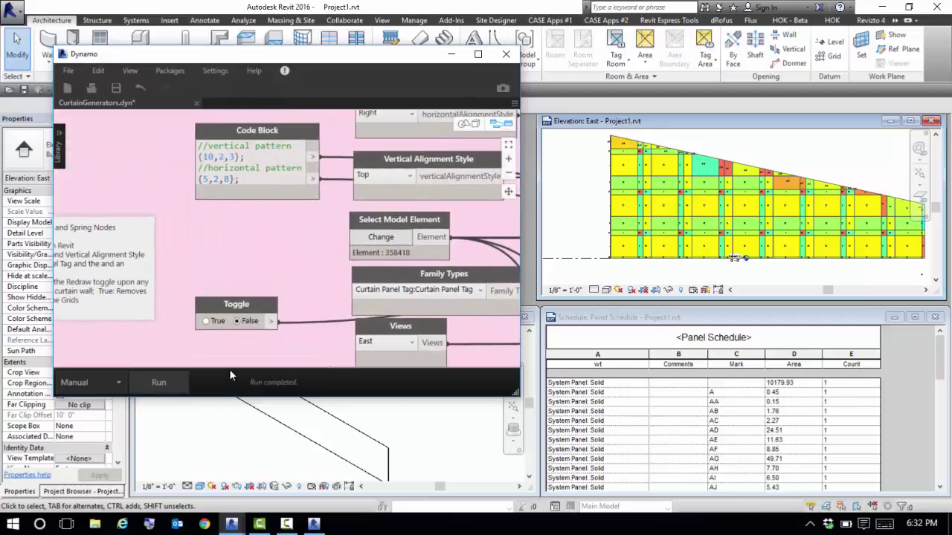
{"action": "left_click", "coordinate": [205, 321]}
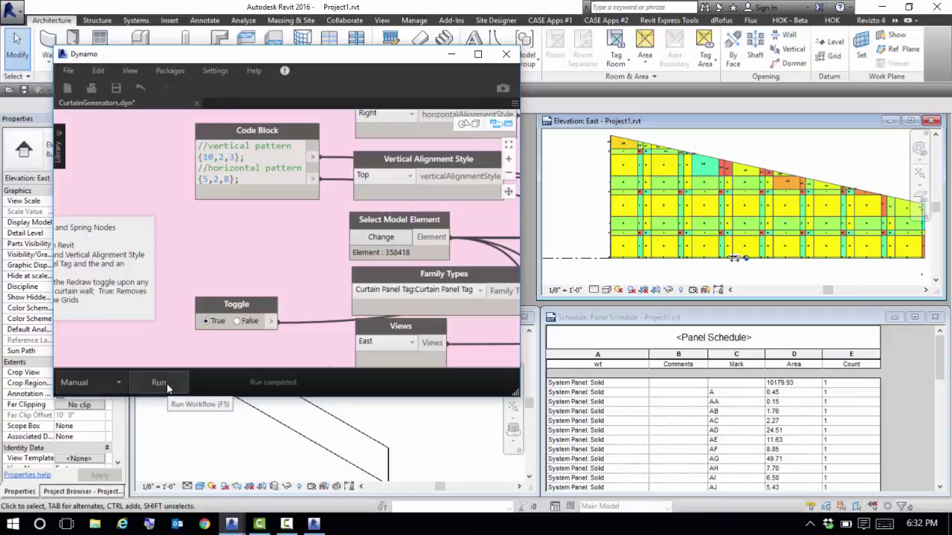
{"action": "left_click", "coordinate": [167, 383]}
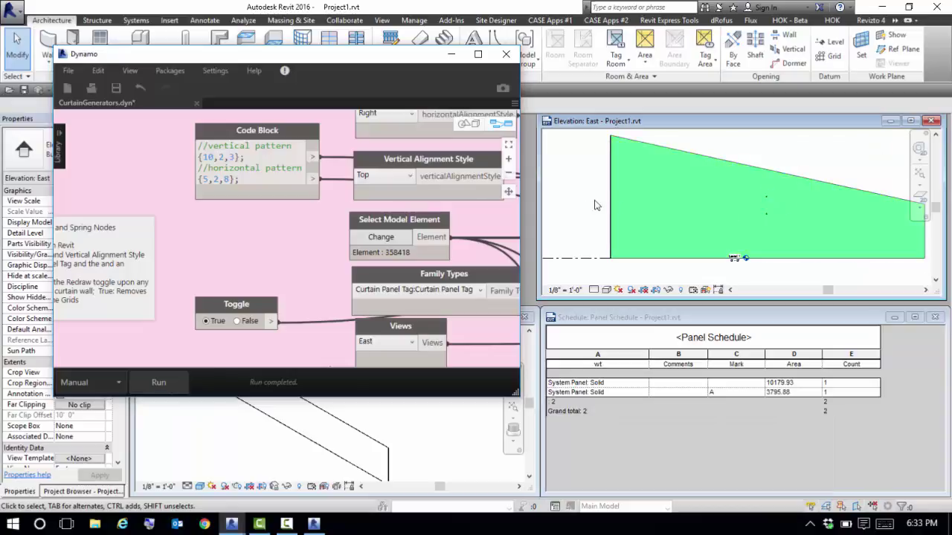
- Open the South elevation in Revit and arrange its window and the Dynamo window so the wall is visible
{"action": "left_click_drag", "start_coordinate": [312, 62], "coordinate": [551, 93]}
{"action": "left_click", "coordinate": [83, 491]}
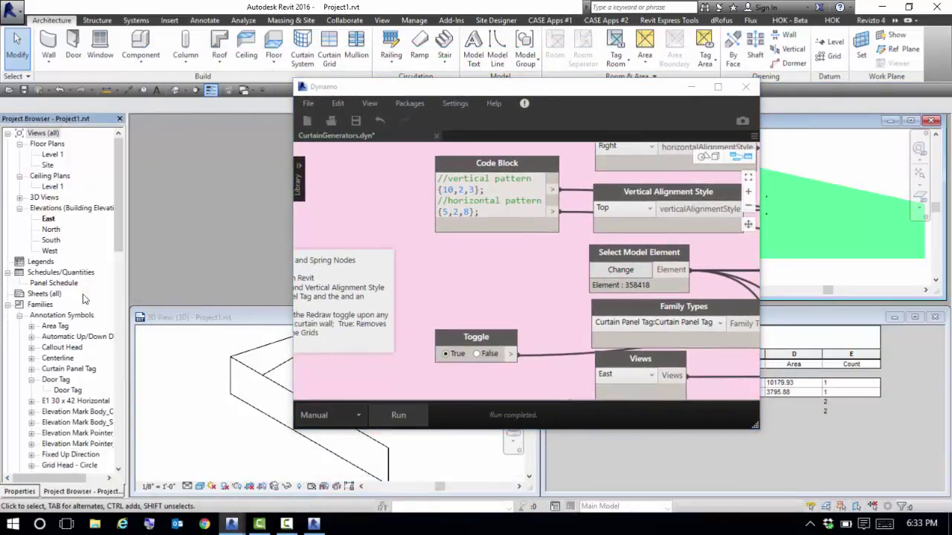
{"action": "double_click", "coordinate": [51, 240]}
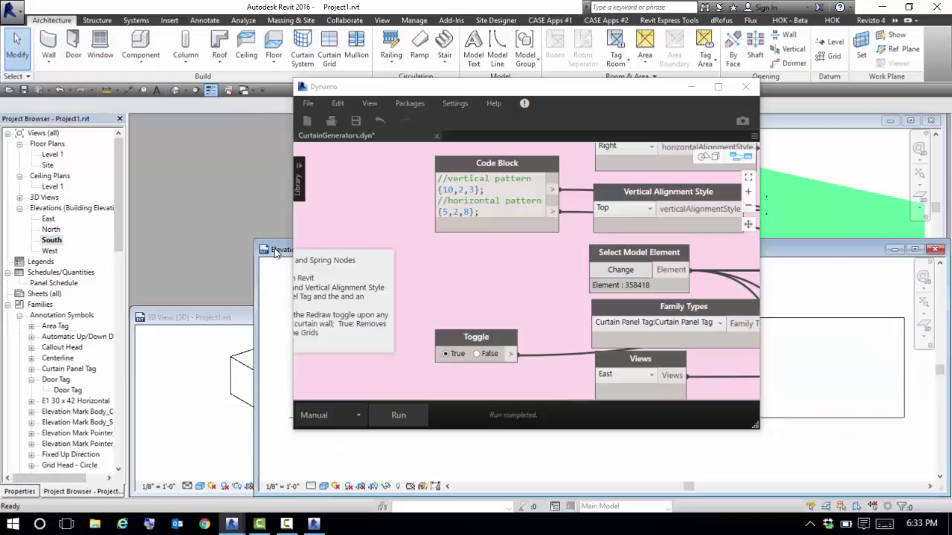
{"action": "left_click_drag", "start_coordinate": [275, 251], "coordinate": [217, 154]}
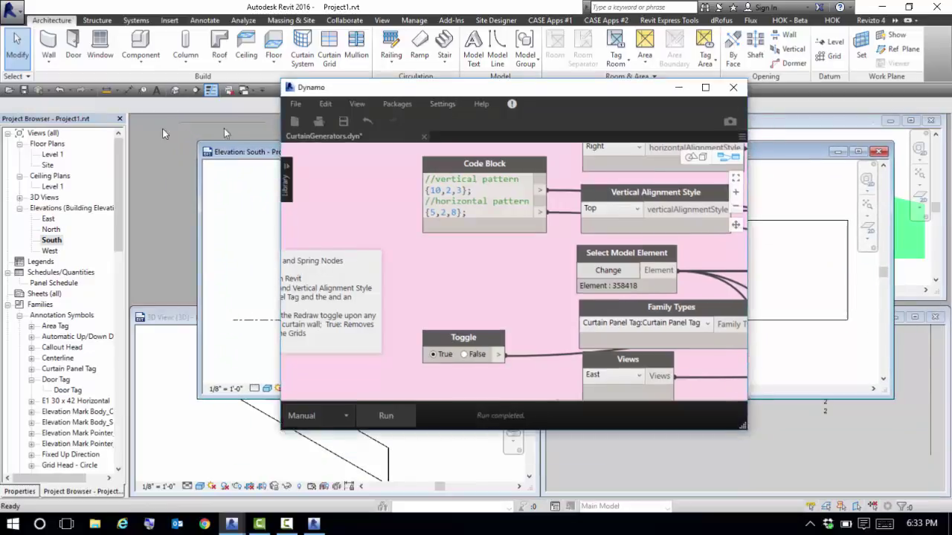
{"action": "left_click_drag", "start_coordinate": [473, 96], "coordinate": [319, 323]}
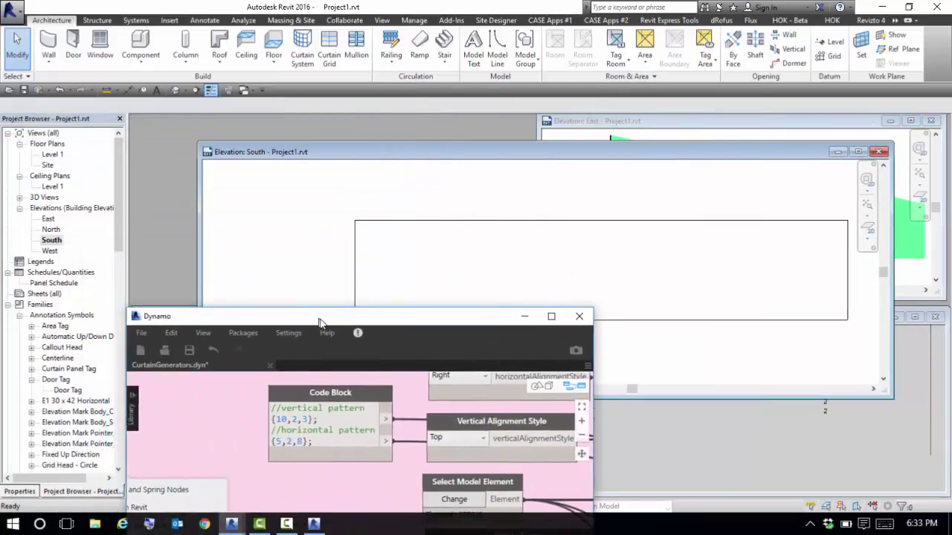
- Select the curtain wall in the South elevation and check its type properties, closing them without changes
{"action": "left_click", "coordinate": [485, 220]}
{"action": "left_click", "coordinate": [22, 492]}
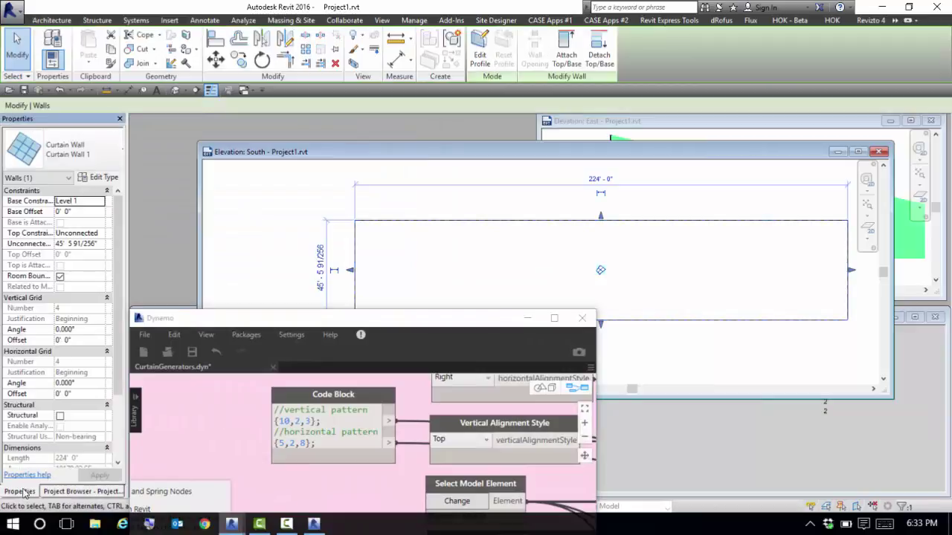
{"action": "left_click", "coordinate": [110, 178]}
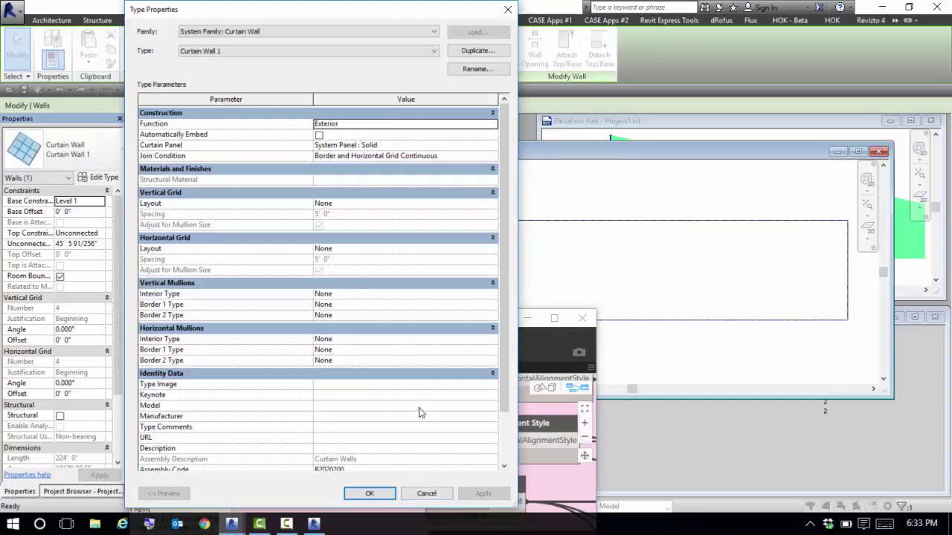
{"action": "left_click", "coordinate": [426, 493]}
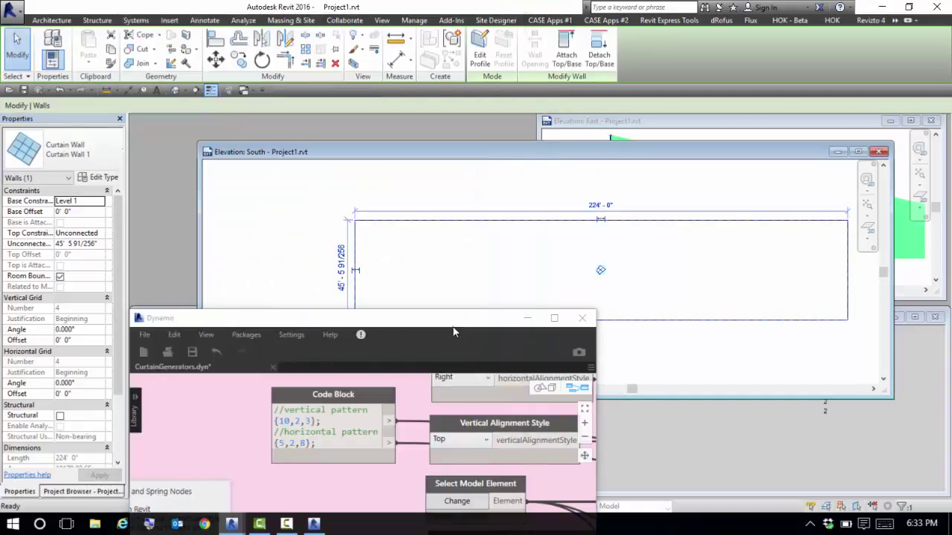
- Assign the South elevation's curtain wall as the element in the Dynamo graph's Select Model Element node
{"action": "left_click_drag", "start_coordinate": [449, 324], "coordinate": [399, 58]}
{"action": "mouse_move", "coordinate": [260, 153]}
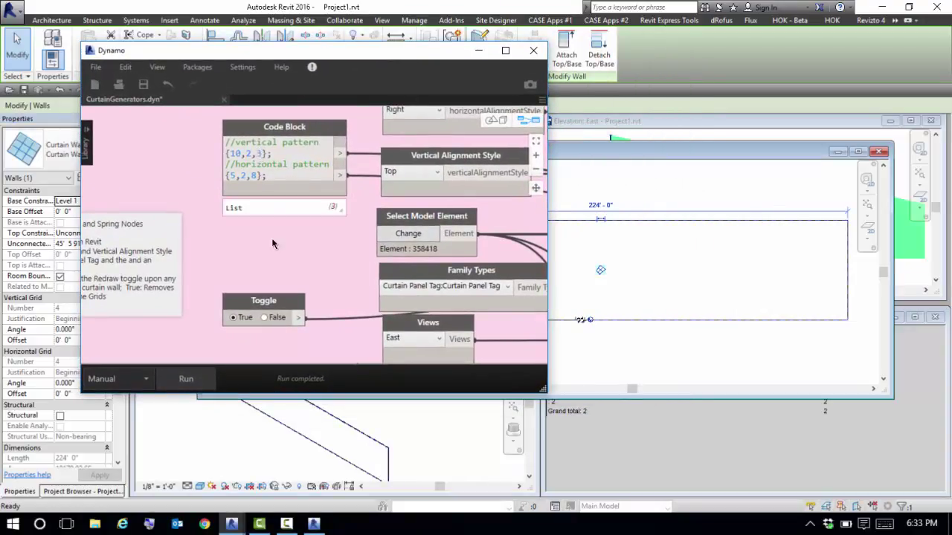
{"action": "scroll", "coordinate": [272, 230], "scroll_direction": "down", "scroll_amount": 3}
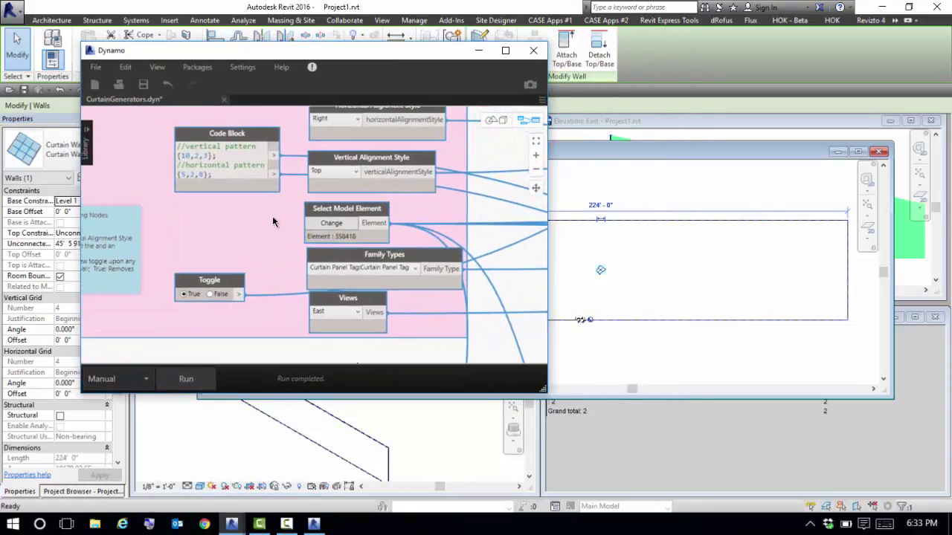
{"action": "middle_click_drag", "start_coordinate": [272, 222], "coordinate": [258, 233]}
{"action": "left_click", "coordinate": [317, 234]}
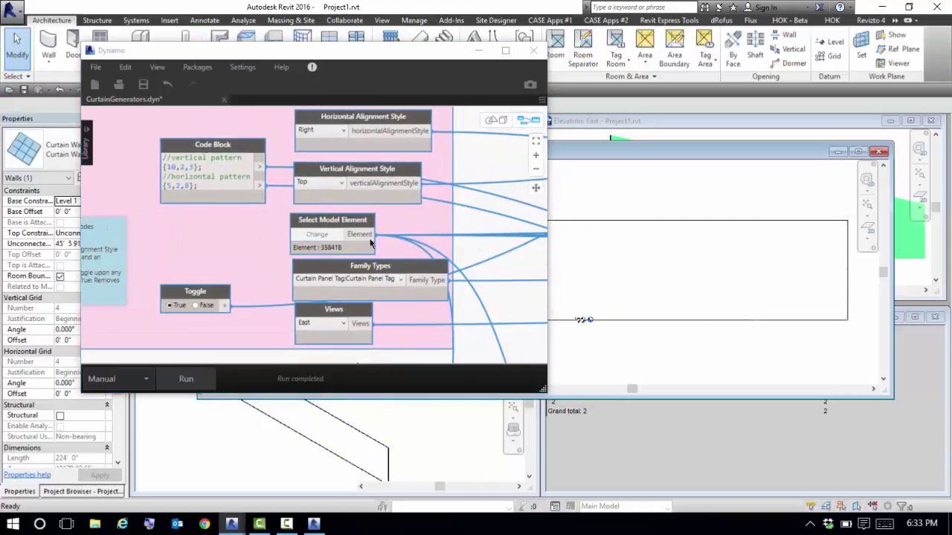
{"action": "left_click", "coordinate": [638, 226]}
{"action": "mouse_move", "coordinate": [321, 268]}
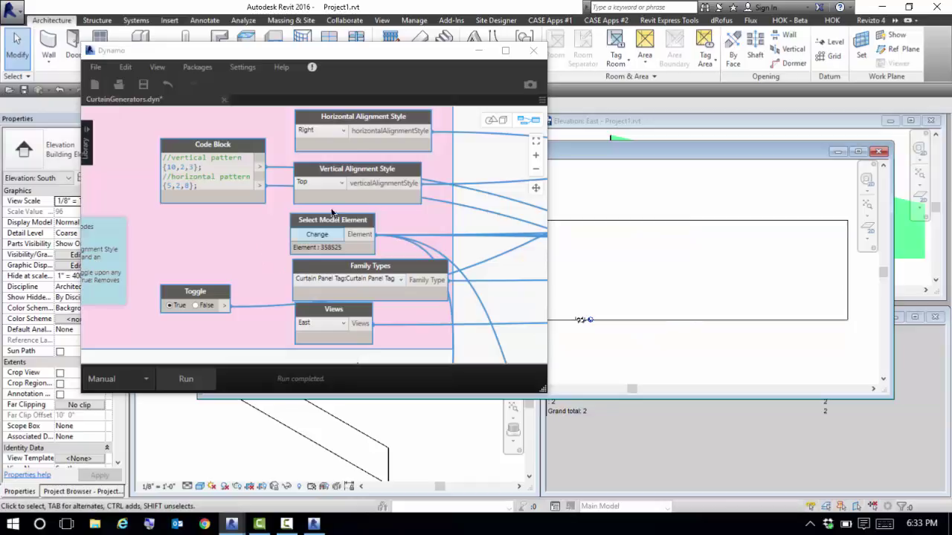
- Set the Horizontal Alignment Style node to Right and the Vertical Alignment Style node to Bottom
{"action": "left_click", "coordinate": [338, 128]}
{"action": "left_click", "coordinate": [341, 142]}
{"action": "left_click", "coordinate": [340, 130]}
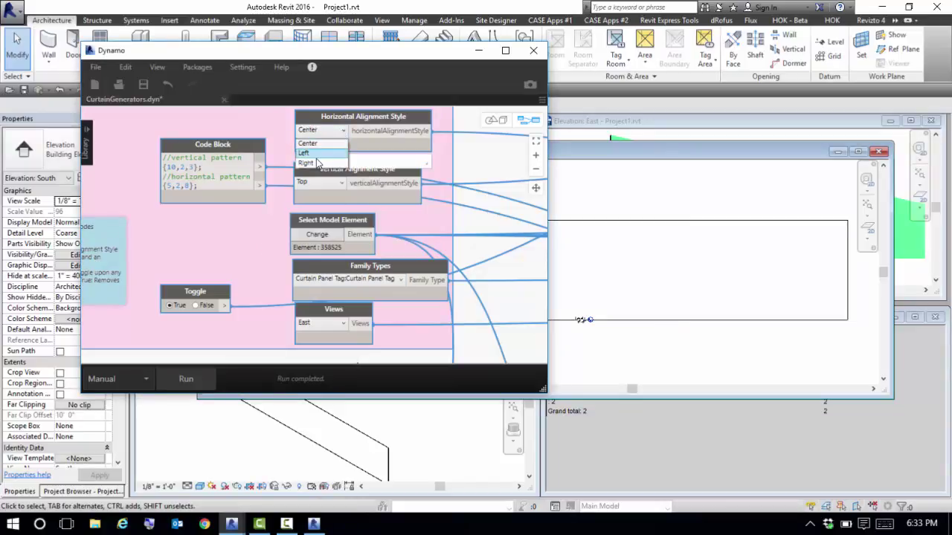
{"action": "left_click", "coordinate": [316, 163]}
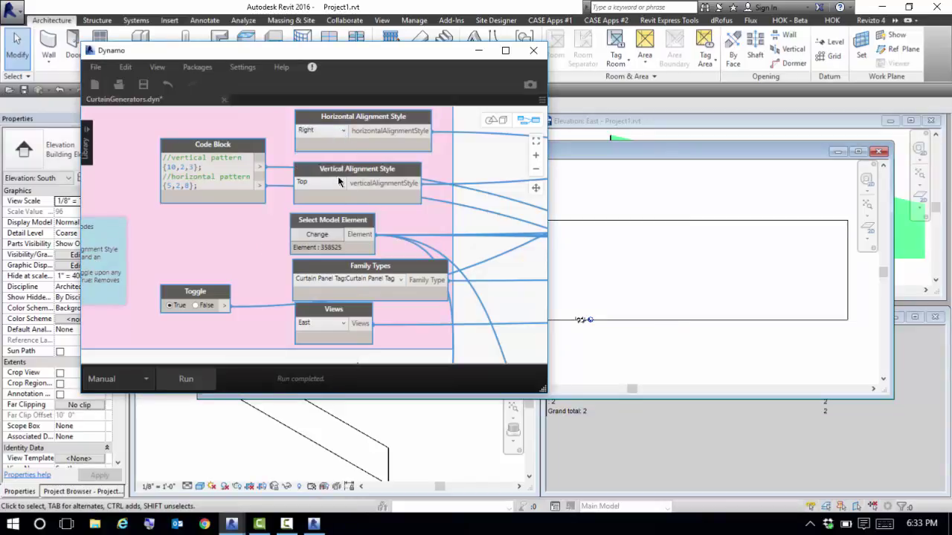
{"action": "left_click", "coordinate": [340, 183]}
{"action": "left_click", "coordinate": [340, 214]}
{"action": "left_click", "coordinate": [333, 183]}
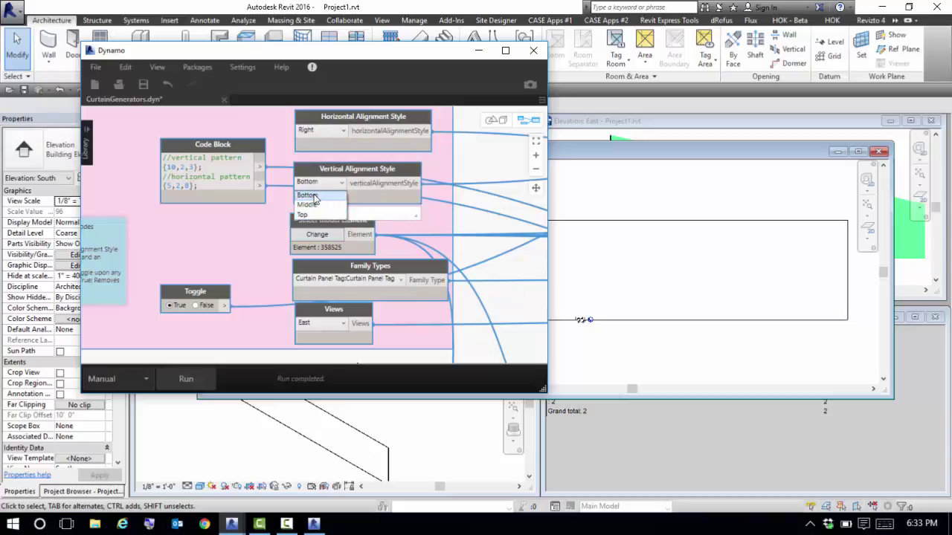
{"action": "left_click", "coordinate": [311, 196]}
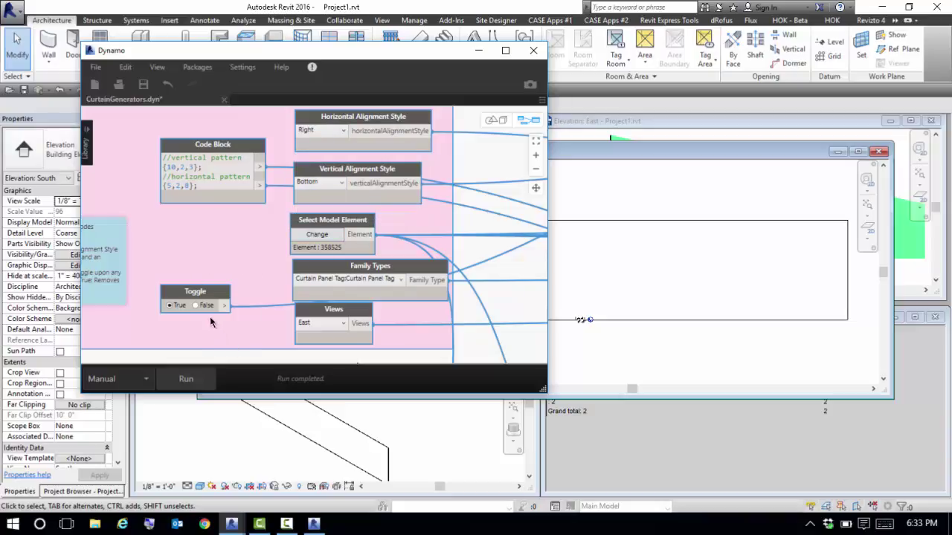
- Run the graph with Views set to South and Toggle set to False to generate the South wall's curtain grids
{"action": "left_click", "coordinate": [330, 326]}
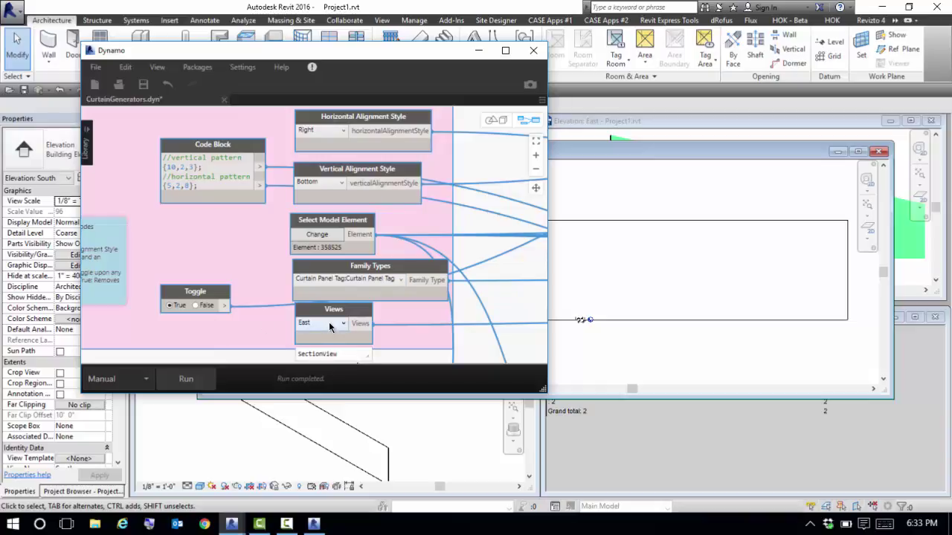
{"action": "left_click", "coordinate": [329, 158]}
{"action": "left_click_drag", "start_coordinate": [330, 62], "coordinate": [314, 31]}
{"action": "left_click", "coordinate": [328, 292]}
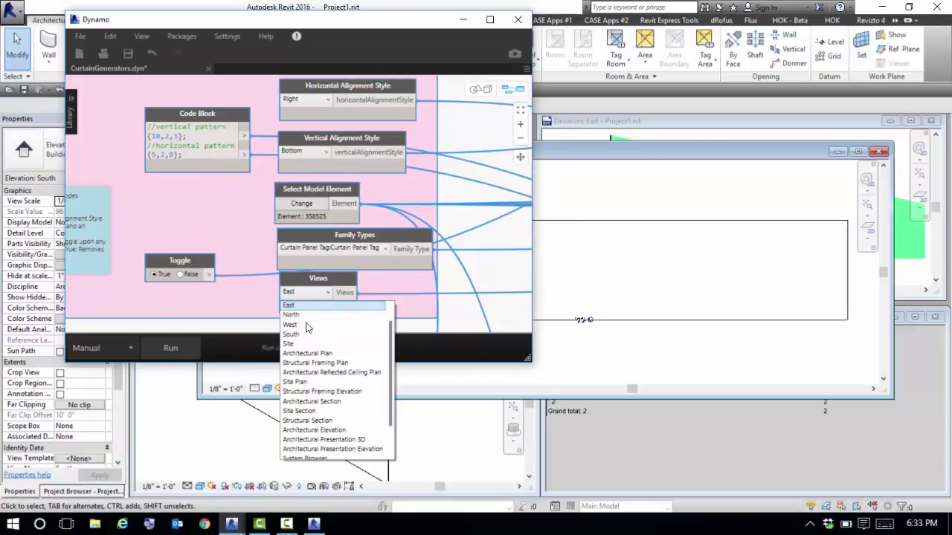
{"action": "left_click", "coordinate": [298, 335]}
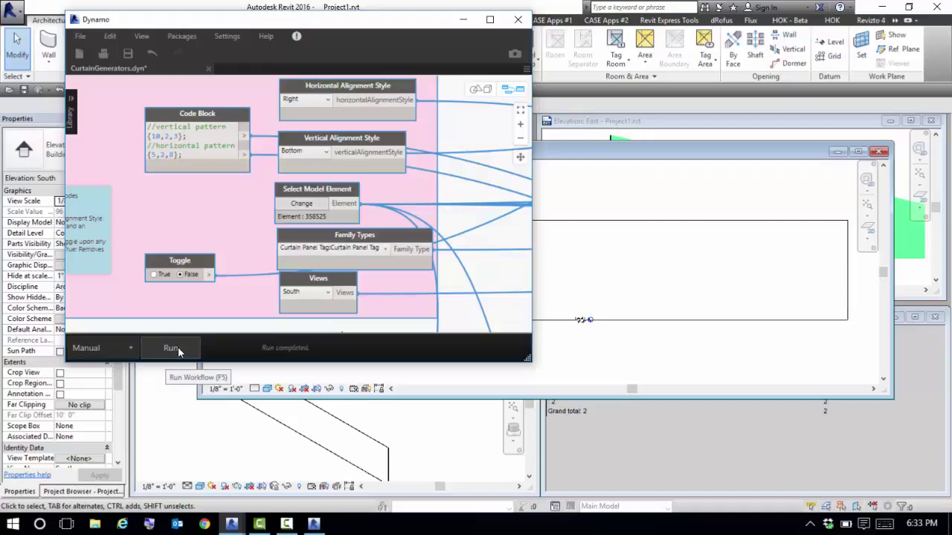
{"action": "left_click", "coordinate": [179, 353]}
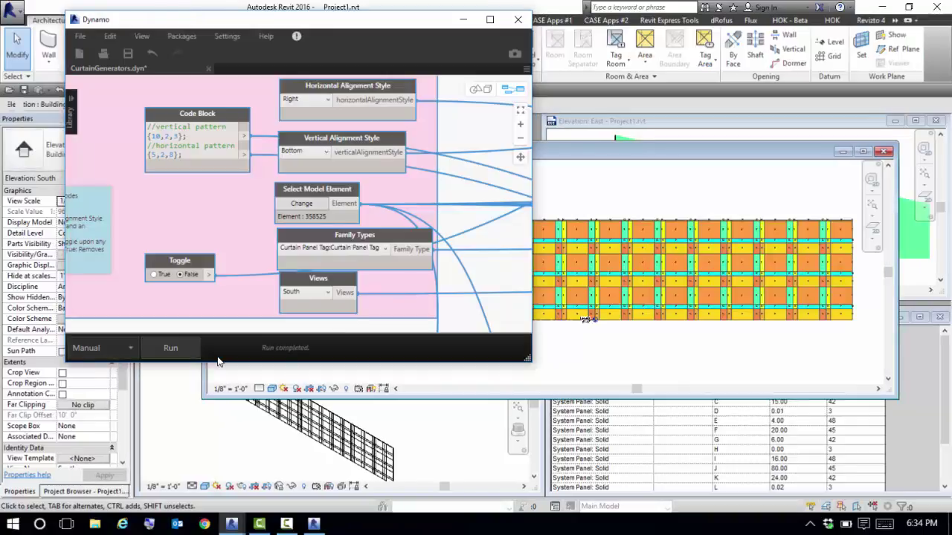
{"action": "left_click_drag", "start_coordinate": [327, 20], "coordinate": [193, 79]}
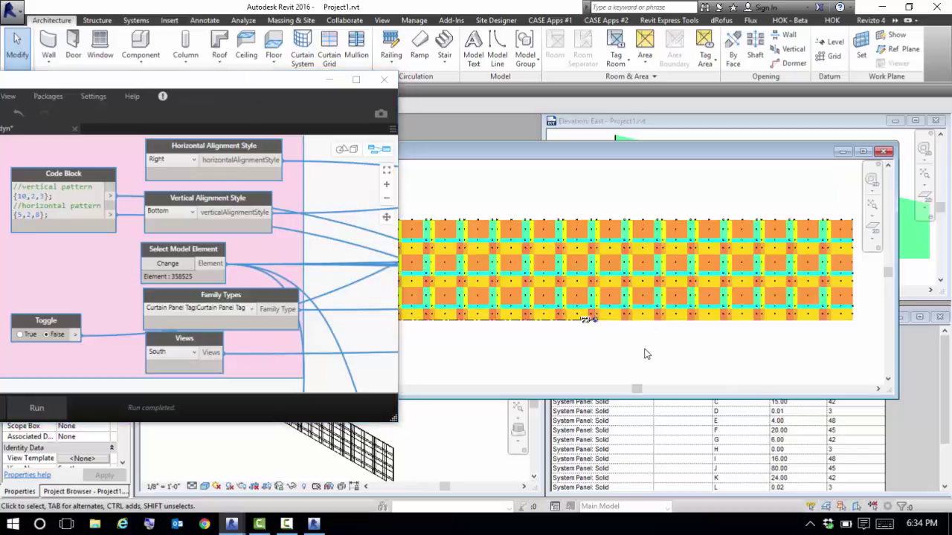